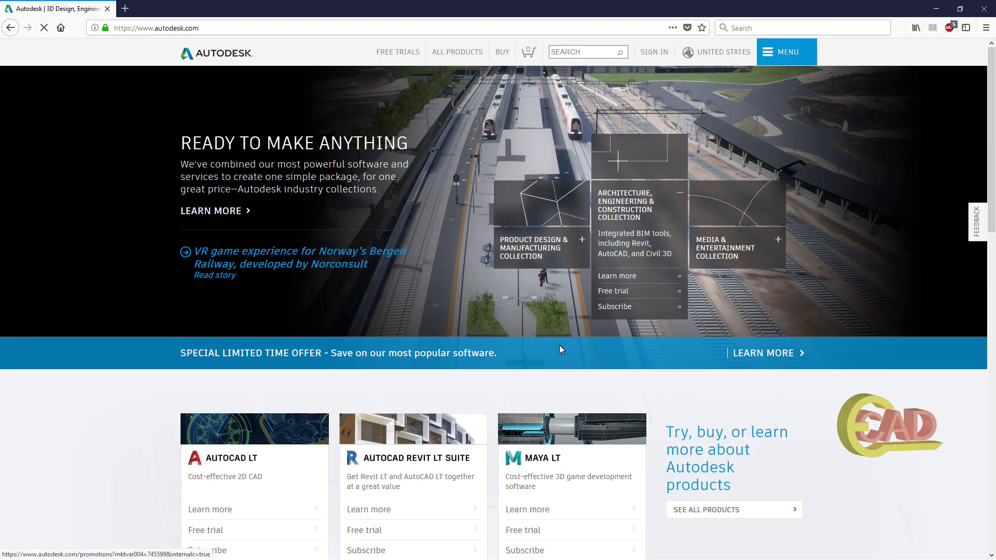
# Visit the Students & educators page from the autodesk.com footer, then return to the home page.
pyautogui.scroll(-10, 556, 343)
pyautogui.scroll(-4, 558, 359)
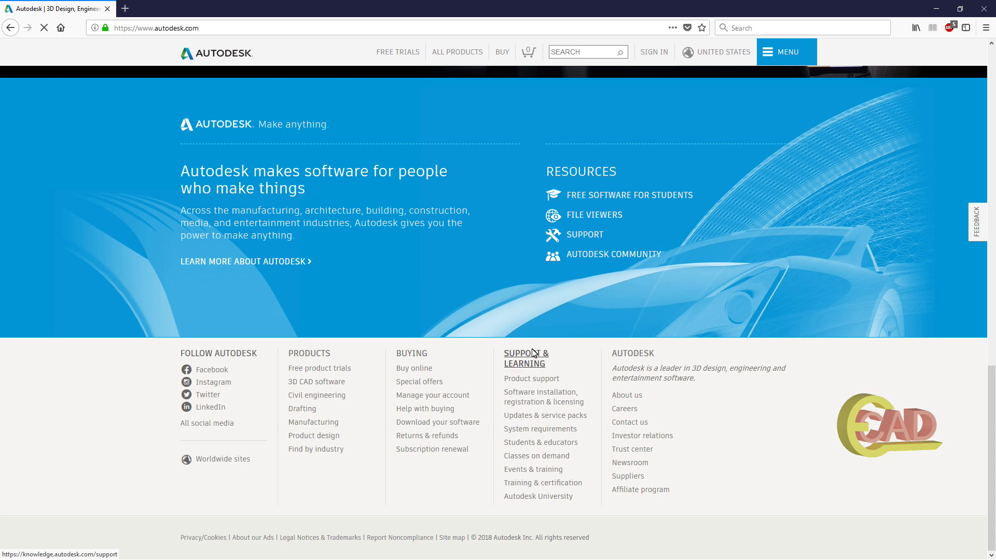
pyautogui.click(532, 444)
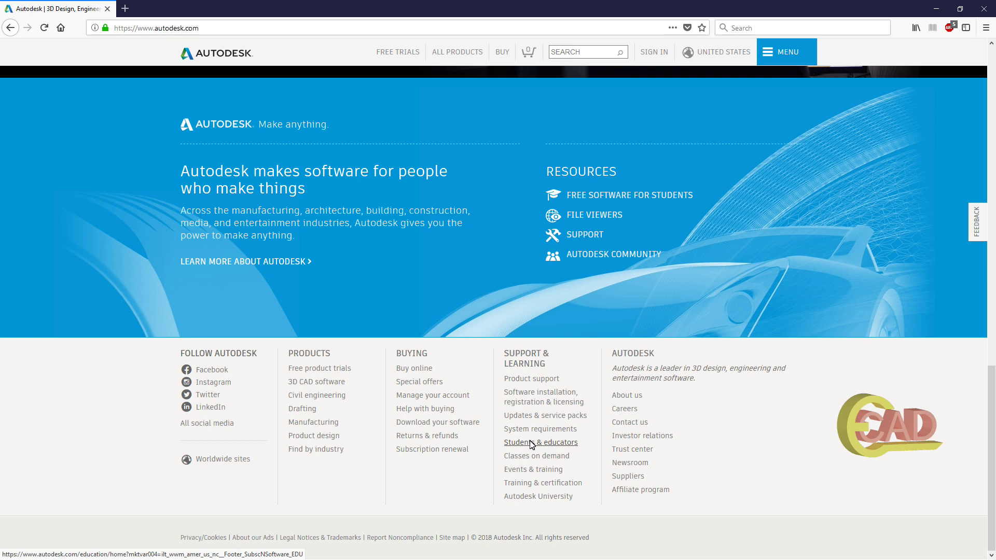
pyautogui.click(535, 445)
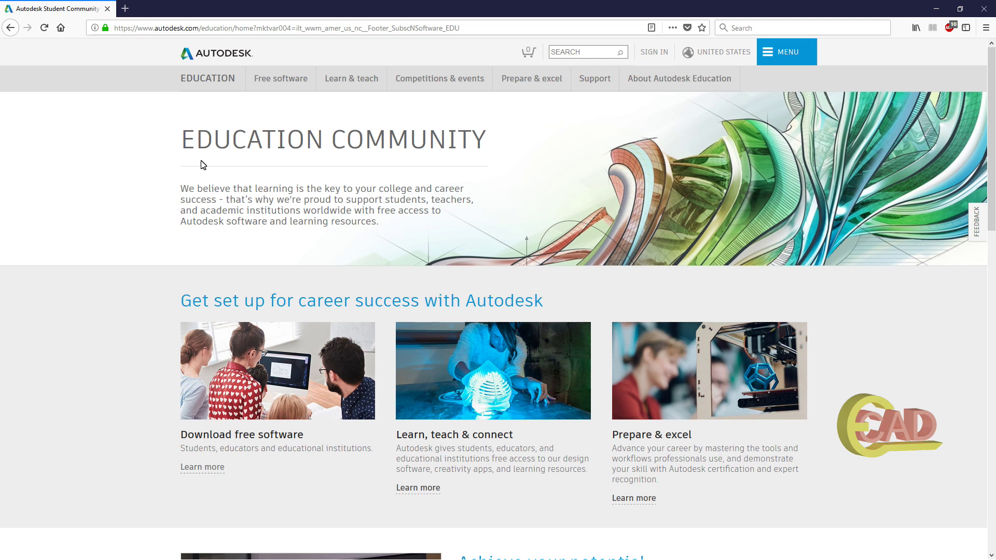
pyautogui.click(194, 55)
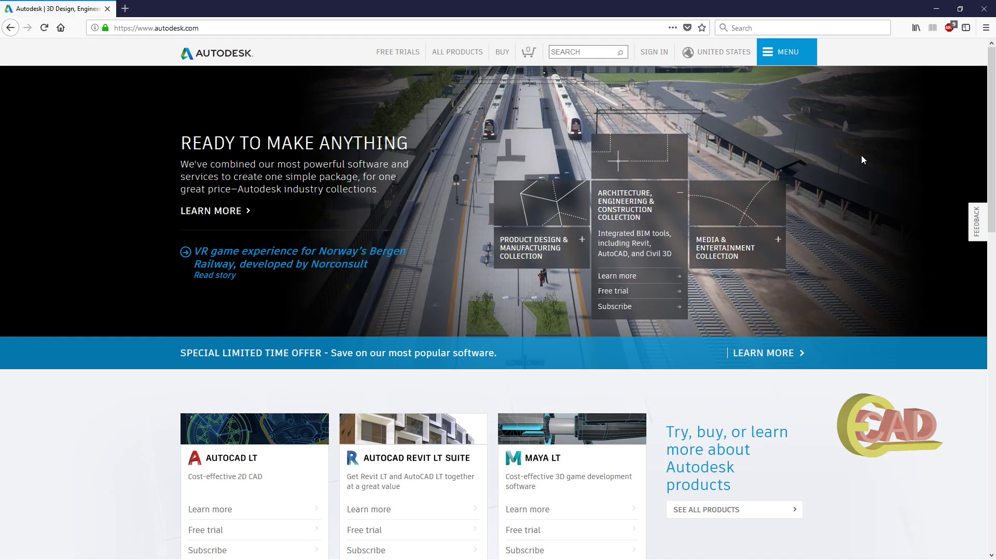
# Go to the Free student software page via MENU > Downloads.
pyautogui.click(771, 53)
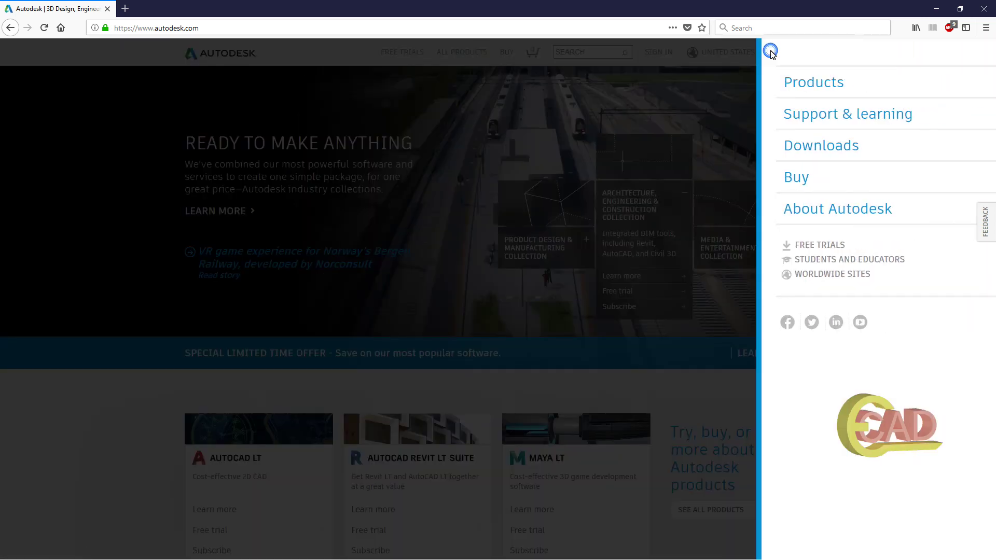
pyautogui.click(786, 149)
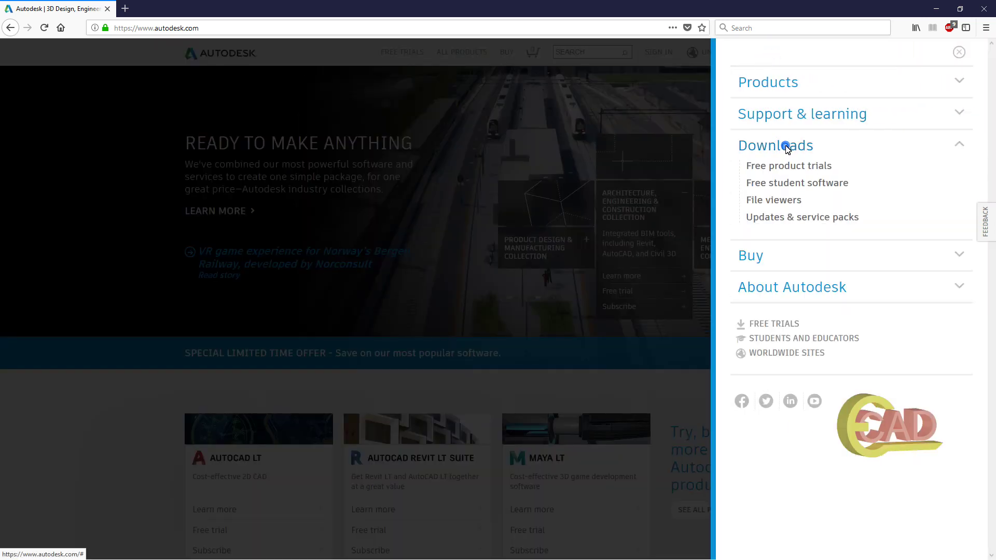
pyautogui.click(782, 185)
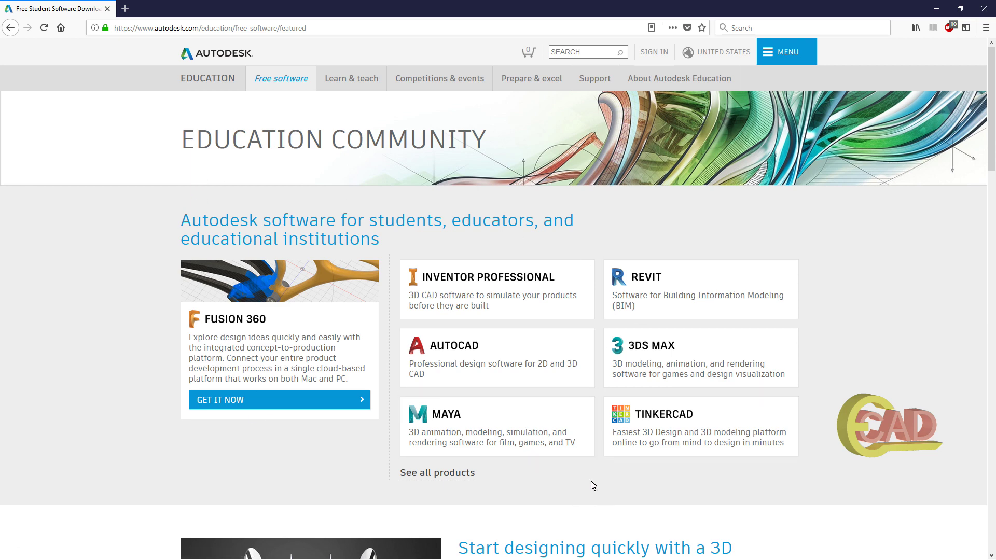
pyautogui.scroll(-4, 586, 474)
pyautogui.scroll(4, 581, 465)
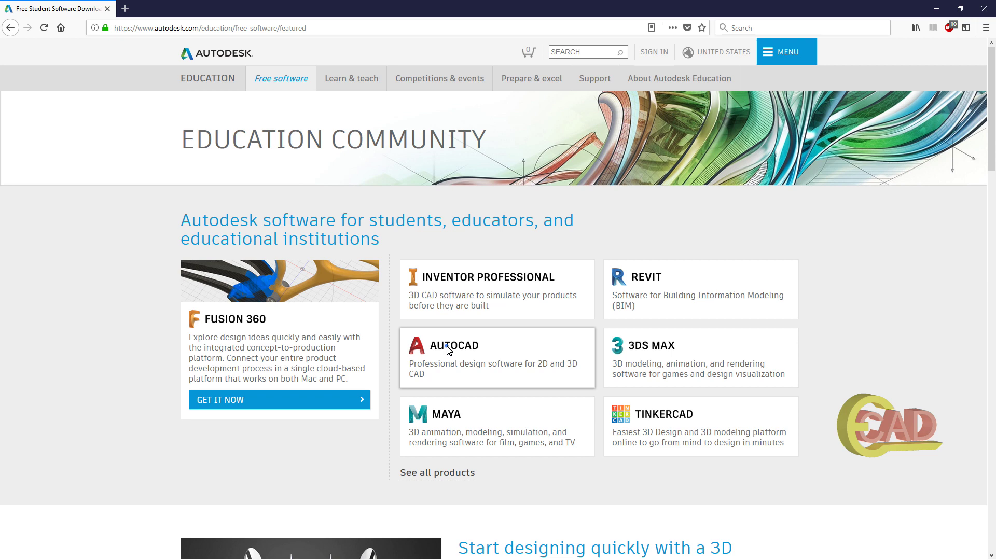
# Open the AutoCAD card on the free student software page.
pyautogui.click(447, 350)
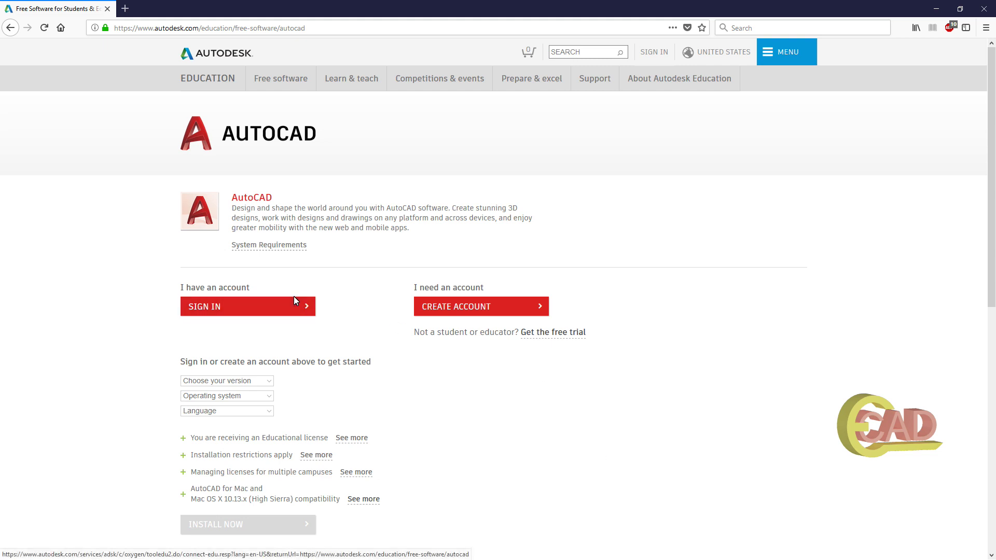
# Start a new education account with United States as country and Student as educational role.
pyautogui.click(444, 310)
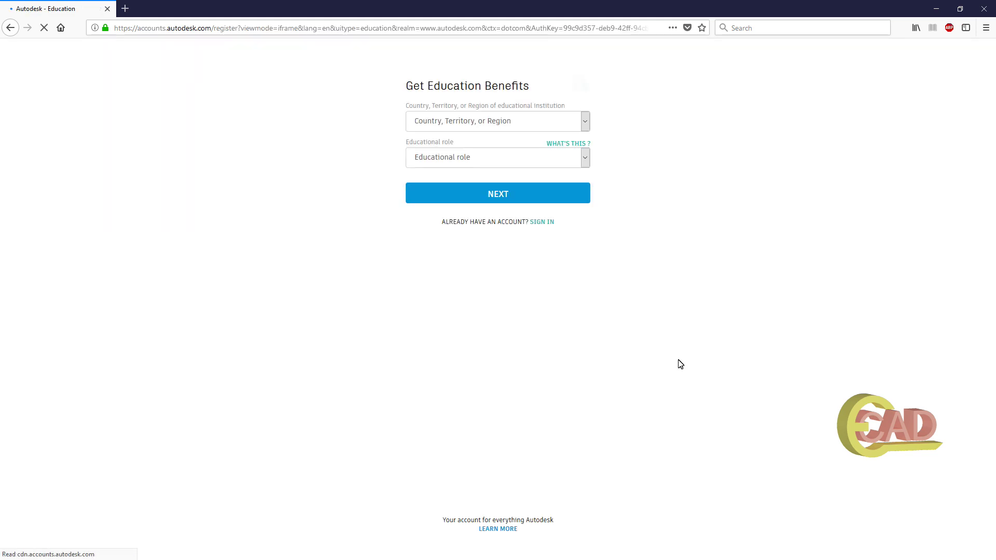
pyautogui.click(557, 126)
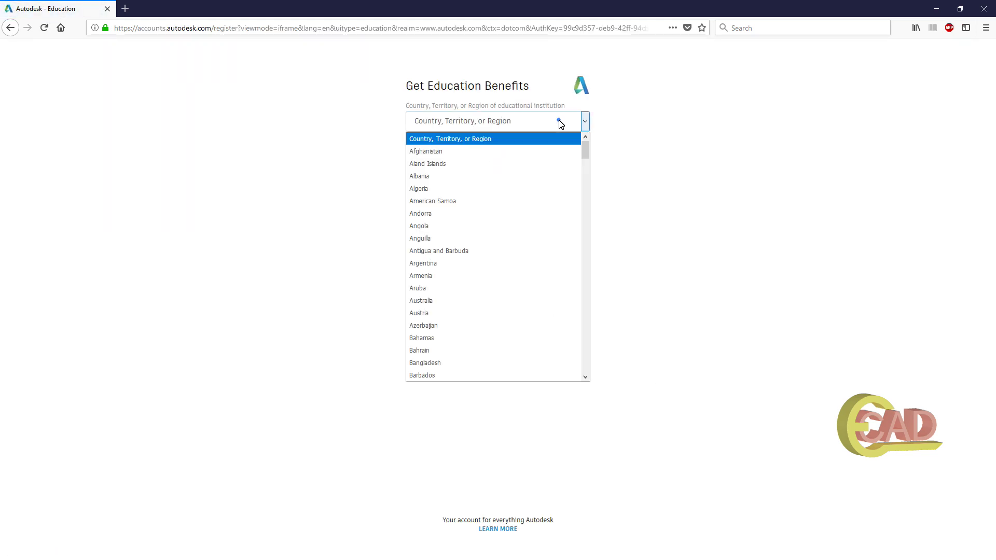
pyautogui.write('un')
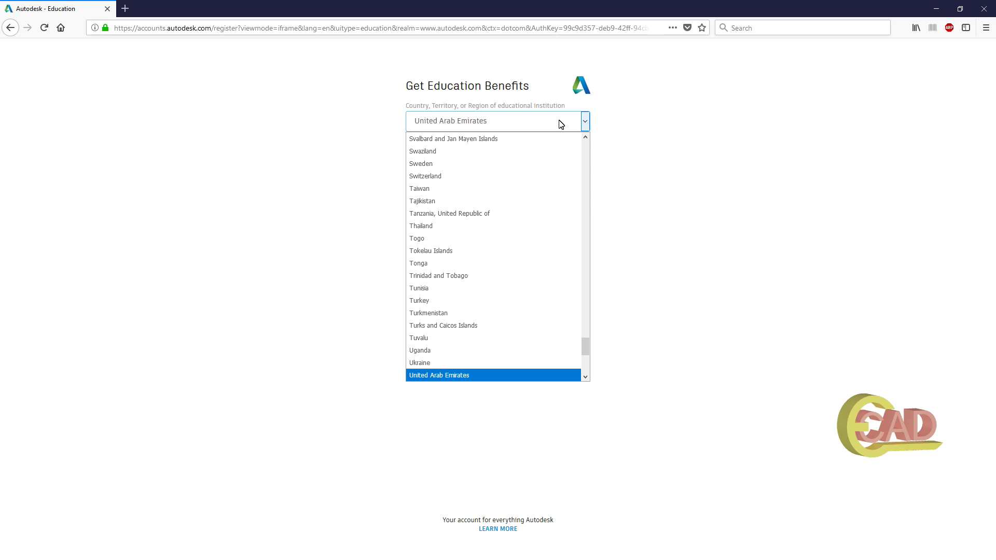
pyautogui.press('Down')
pyautogui.press('Down')
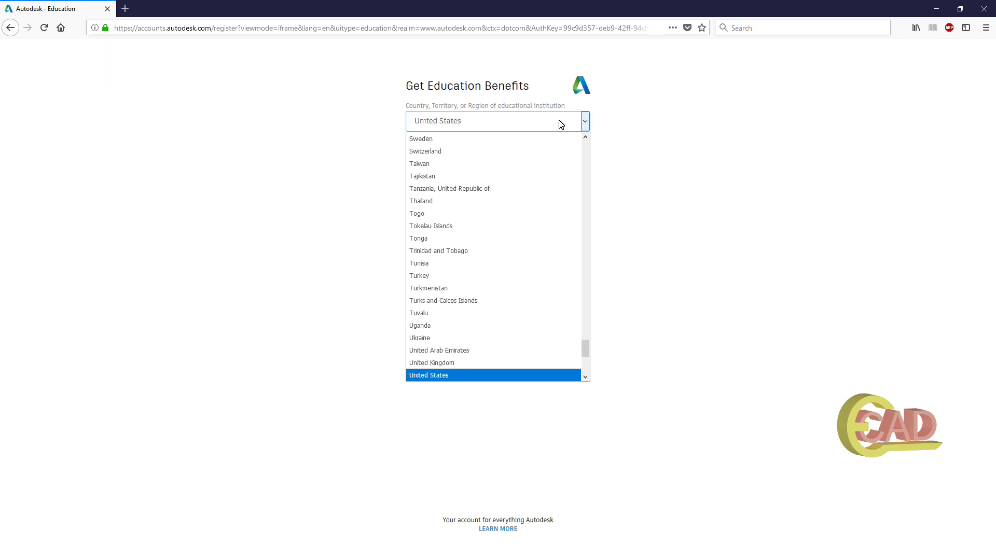
pyautogui.press('Return')
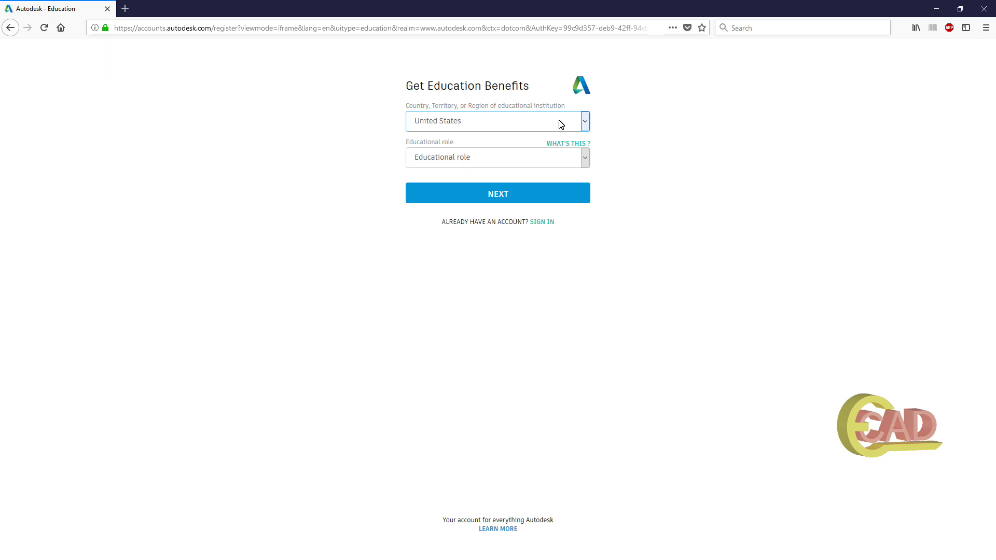
pyautogui.click(523, 161)
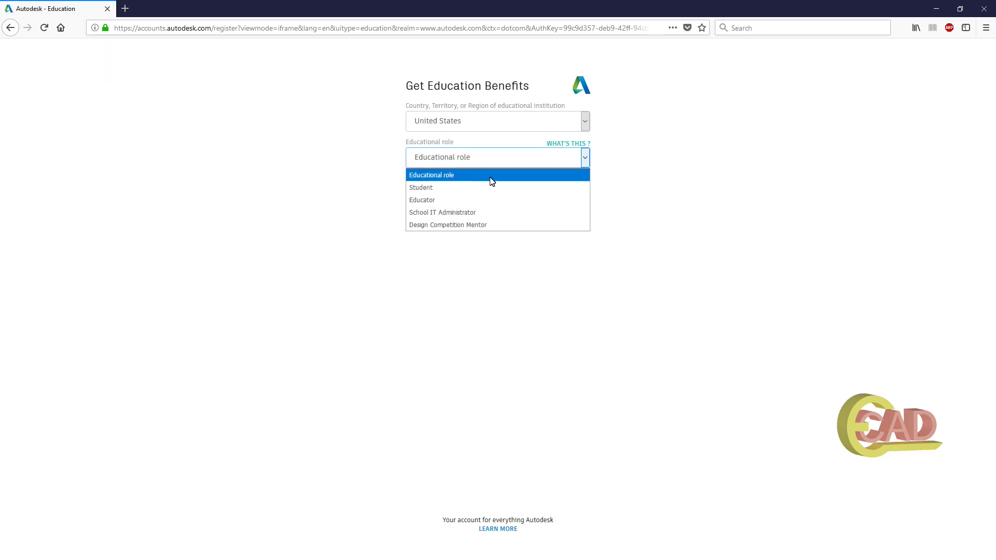
pyautogui.click(439, 192)
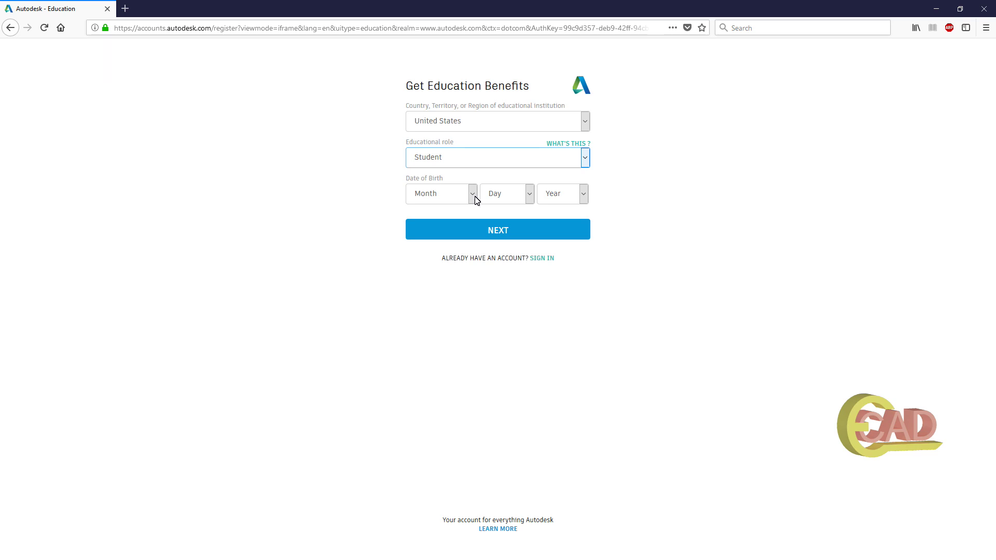
# Choose the birth month, day and year, then continue to the account details form.
pyautogui.click(472, 196)
pyautogui.click(442, 347)
pyautogui.click(510, 200)
pyautogui.click(488, 373)
pyautogui.click(583, 194)
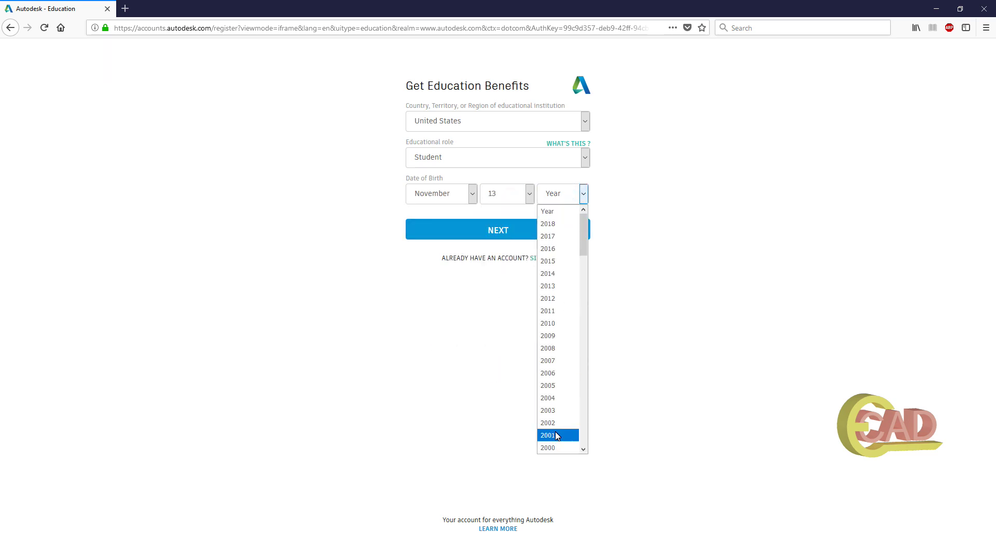
pyautogui.scroll(-4, 557, 438)
pyautogui.click(551, 352)
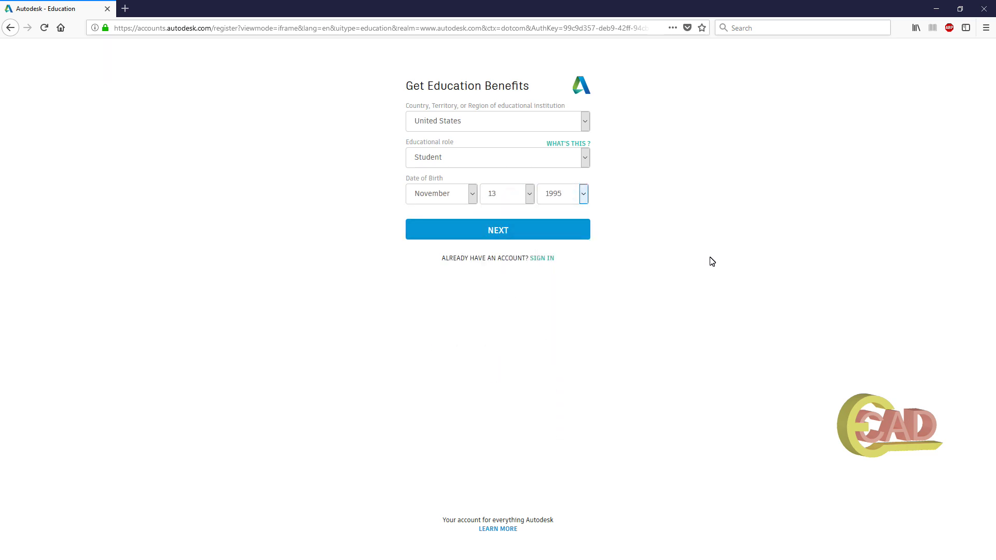
pyautogui.click(529, 235)
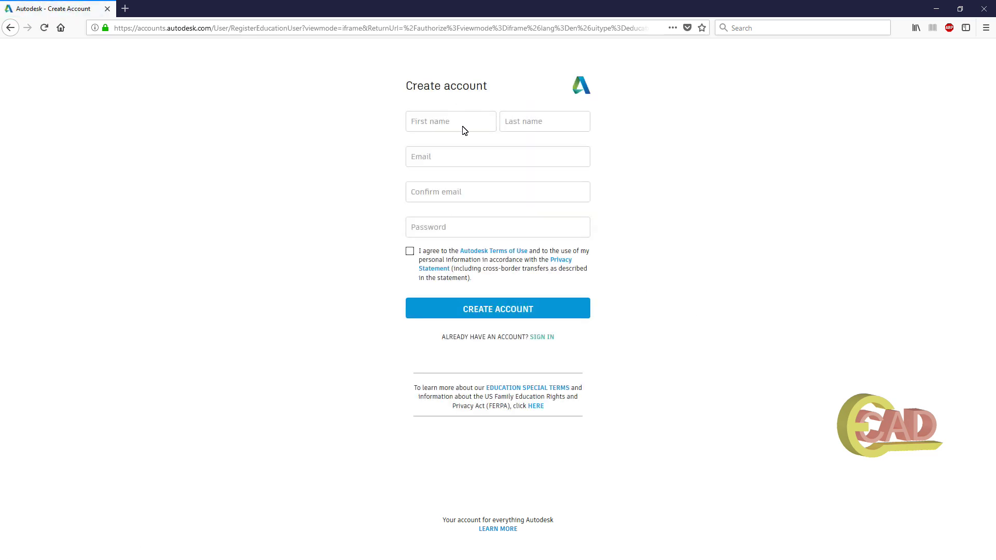
# Fill in the name fields and the e-mail address, copying it into the confirmation field.
pyautogui.click(443, 126)
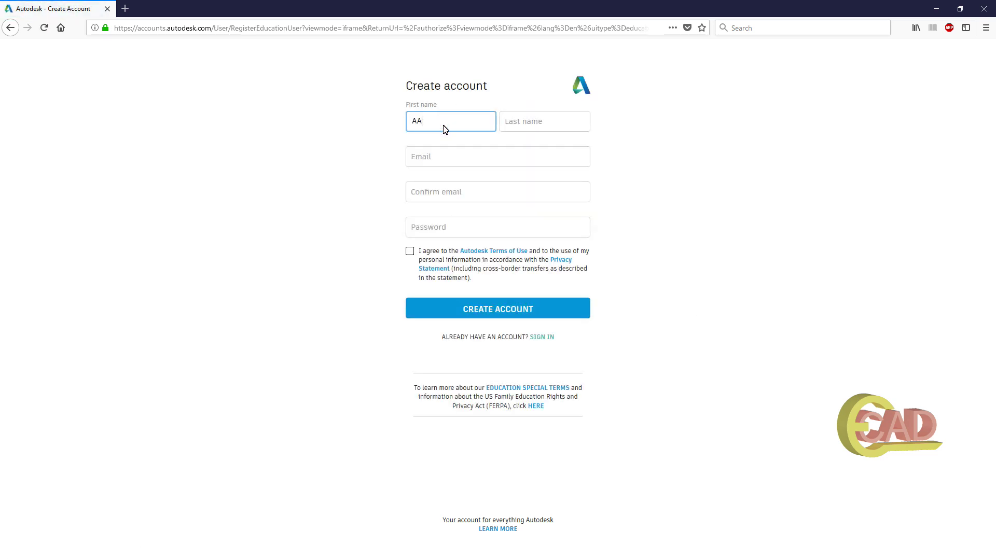
pyautogui.press('Tab')
pyautogui.click(439, 164)
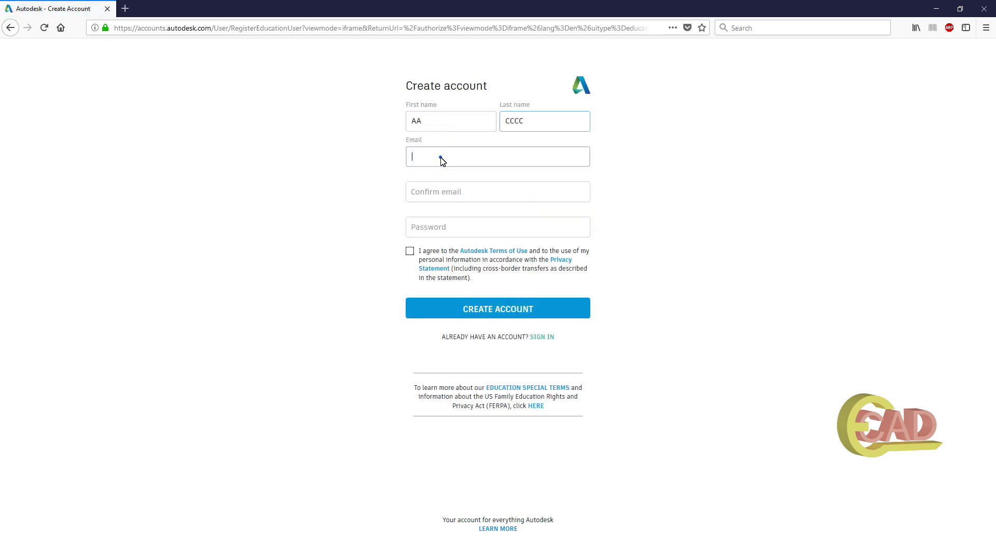
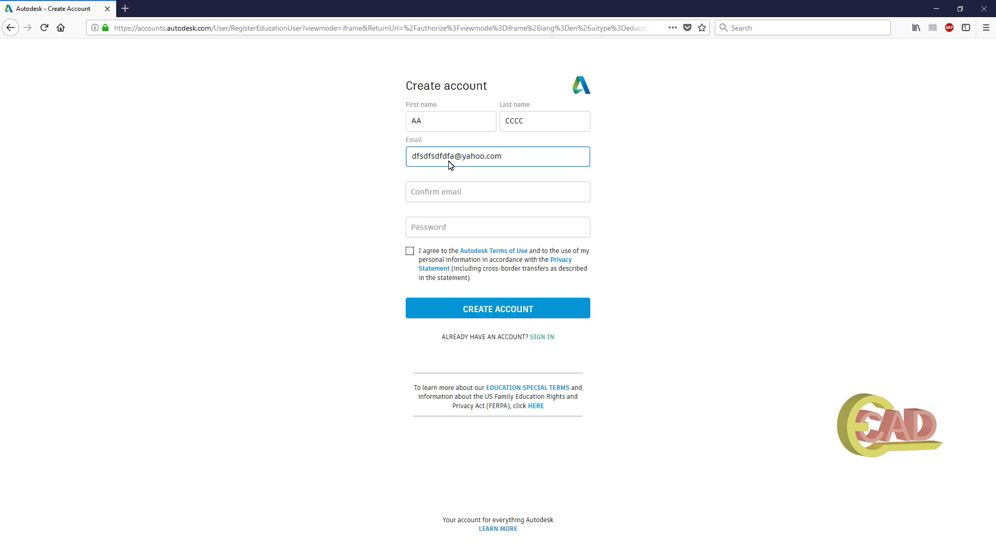
pyautogui.hotkey('ctrl', 'a')
pyautogui.hotkey('ctrl', 'c')
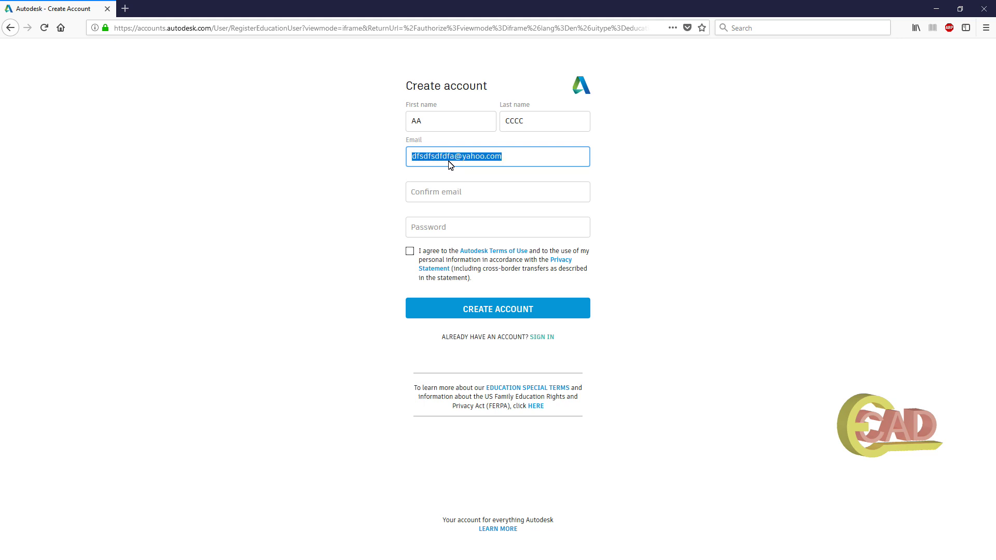
pyautogui.press('Tab')
pyautogui.hotkey('ctrl', 'v')
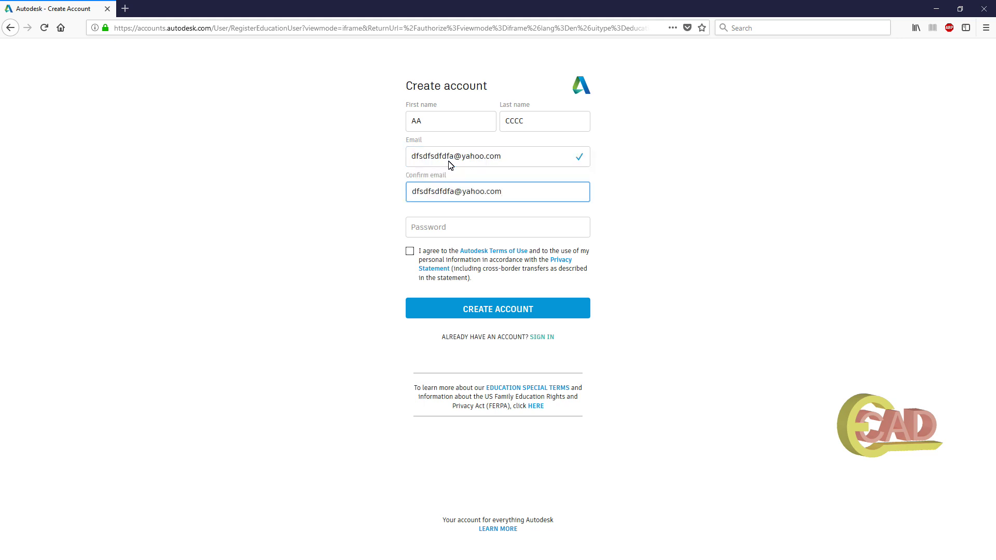
# Enter the account password, agree to the Autodesk Terms of Use and create the account.
pyautogui.press('Tab')
pyautogui.write('••••••••••')
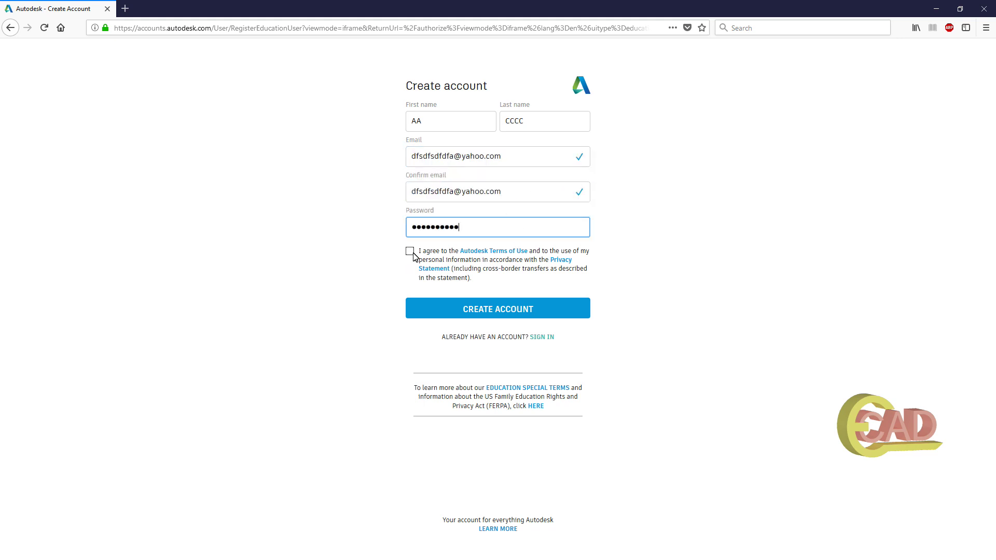
pyautogui.click(410, 252)
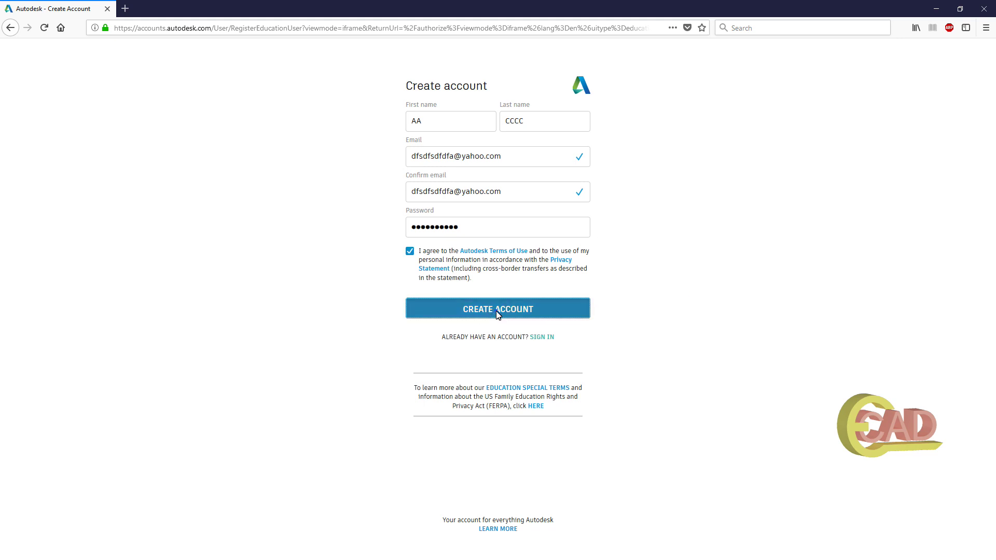
pyautogui.click(451, 309)
# Decline Firefox's saved-login update, pass the verification notice and go back to the AutoCAD education page.
pyautogui.click(229, 120)
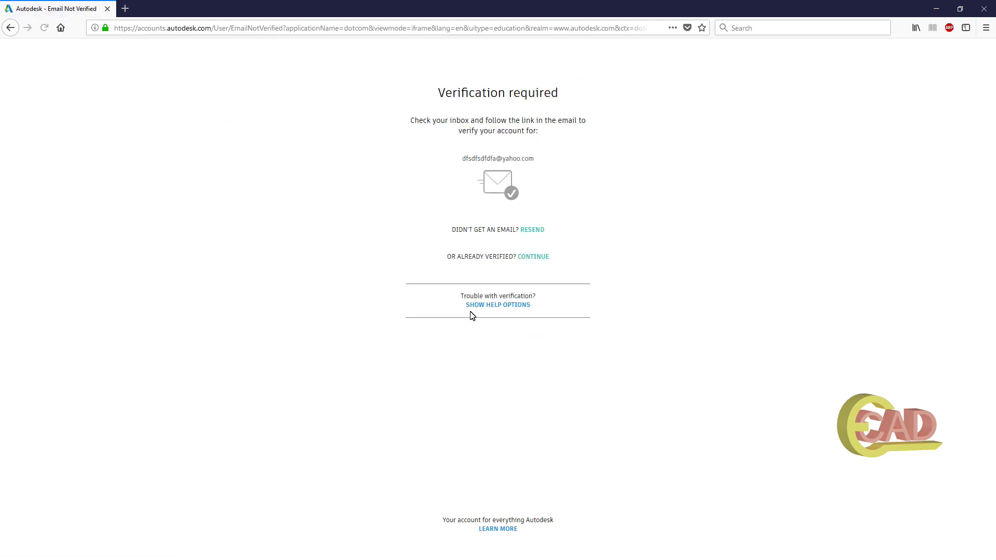
pyautogui.click(536, 258)
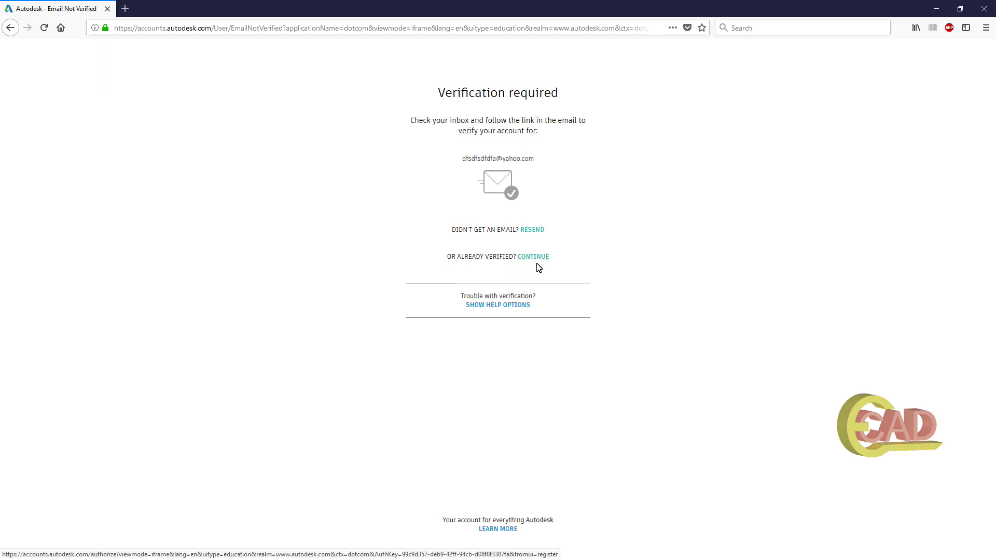
pyautogui.click(11, 29)
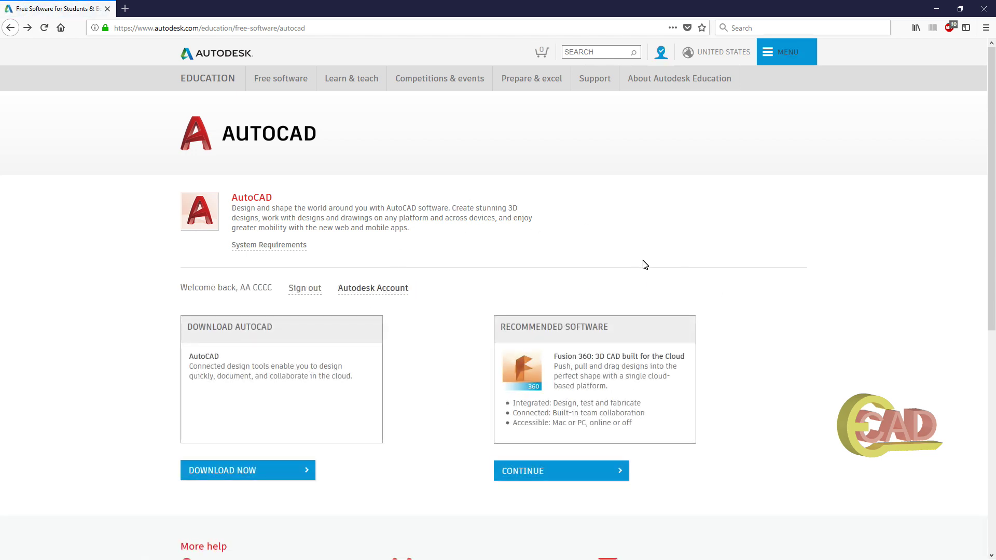
# Check the account menu, then choose DOWNLOAD NOW under Download AutoCAD.
pyautogui.click(660, 55)
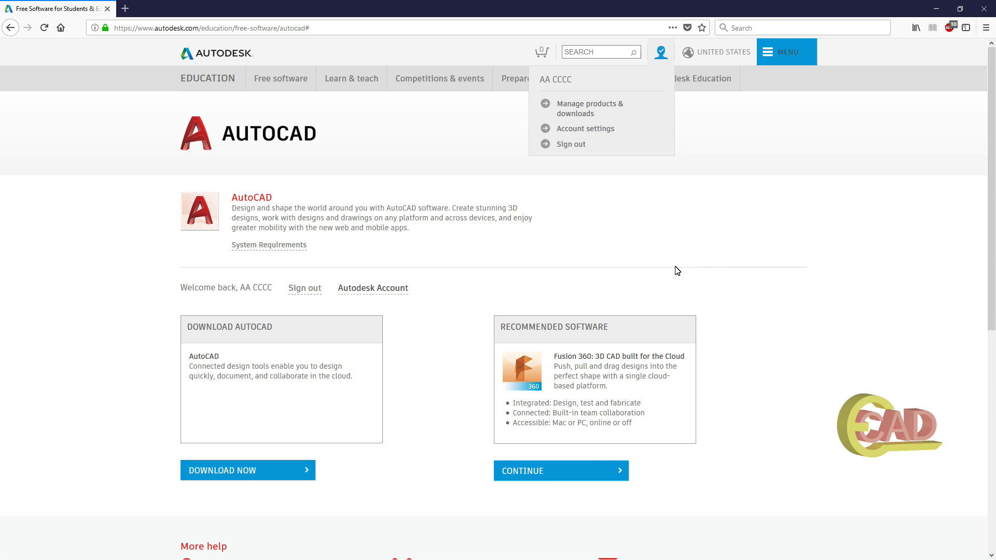
pyautogui.click(754, 272)
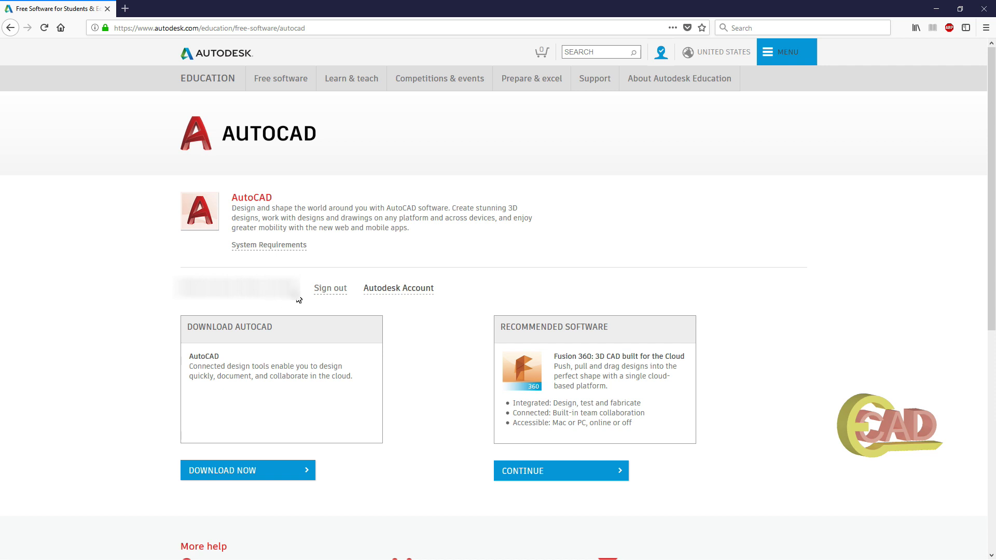
pyautogui.click(266, 471)
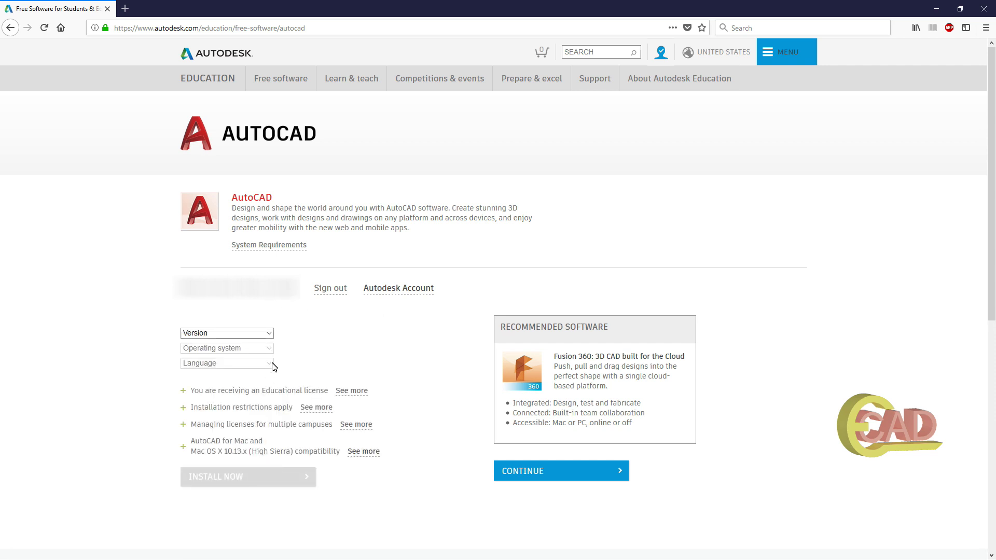
# Choose AutoCAD 2019, Windows 64-bit and English in the download options.
pyautogui.click(268, 334)
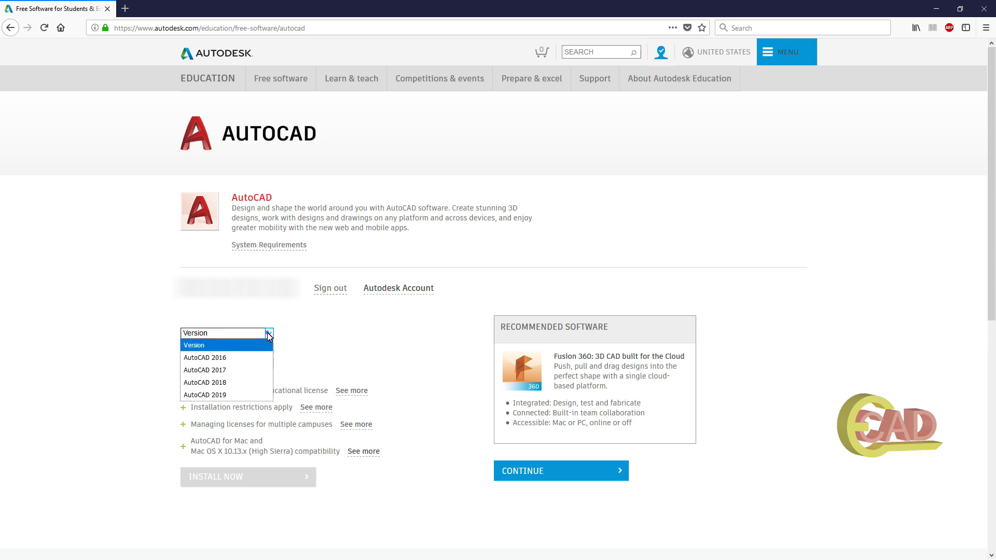
pyautogui.click(229, 396)
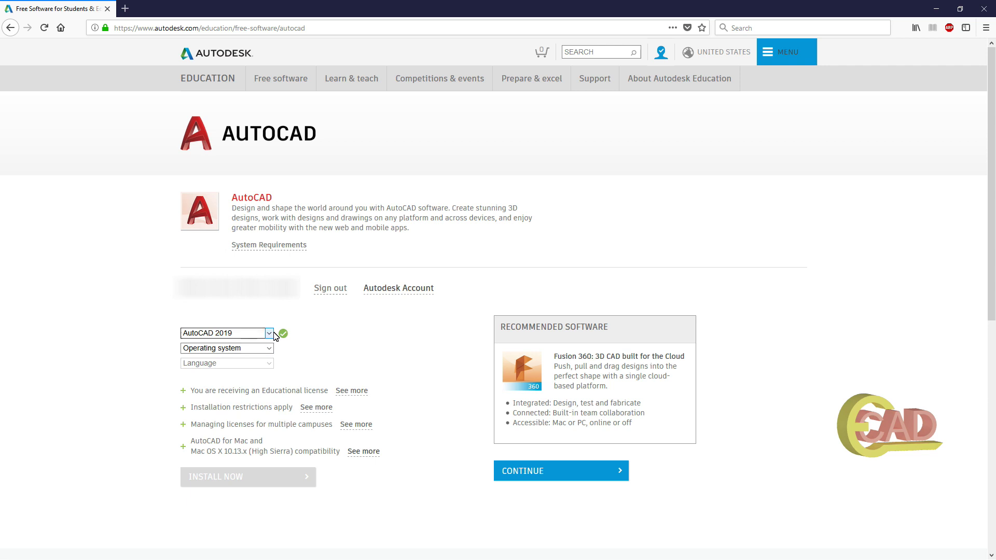
pyautogui.click(259, 348)
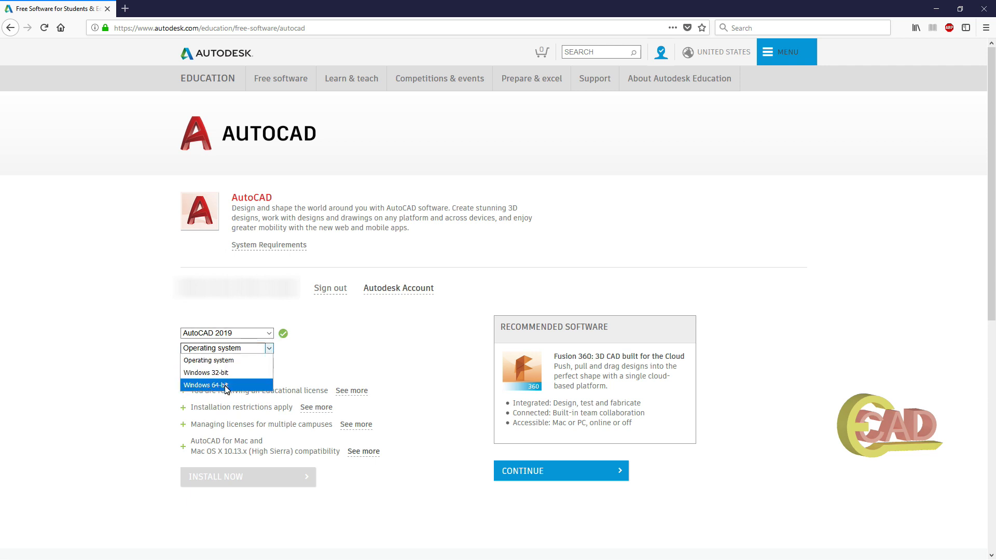
pyautogui.click(226, 386)
pyautogui.click(265, 365)
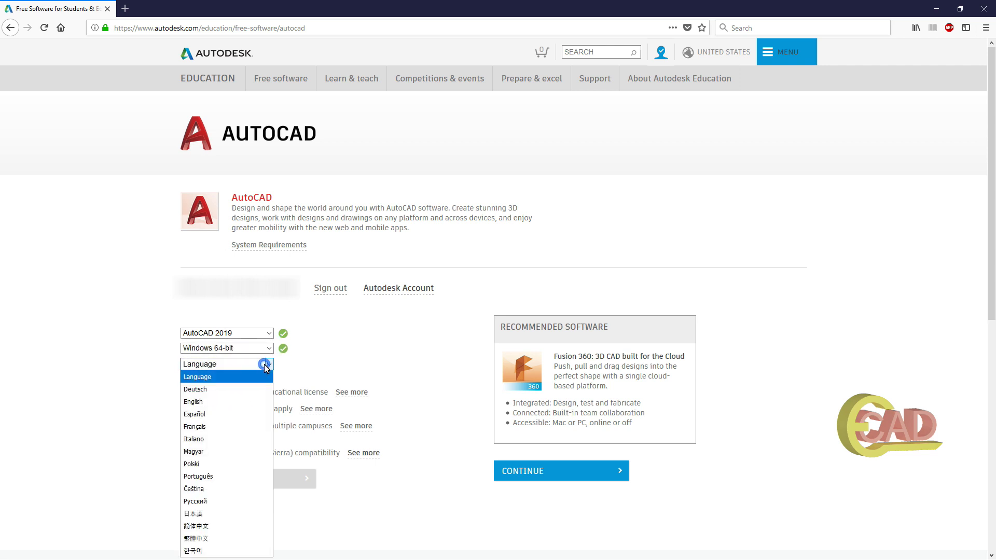
pyautogui.click(193, 402)
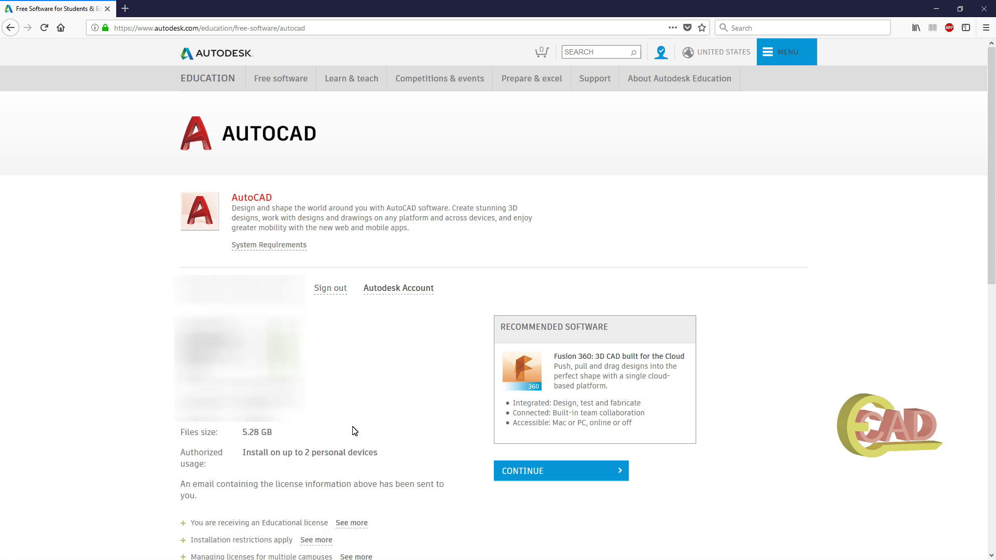
pyautogui.scroll(-2, 373, 449)
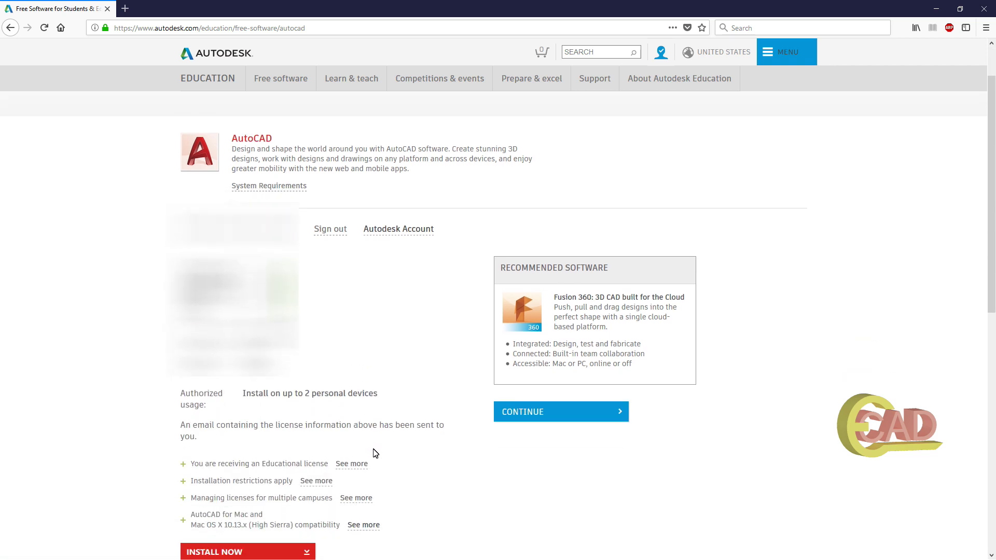
pyautogui.scroll(-2, 396, 465)
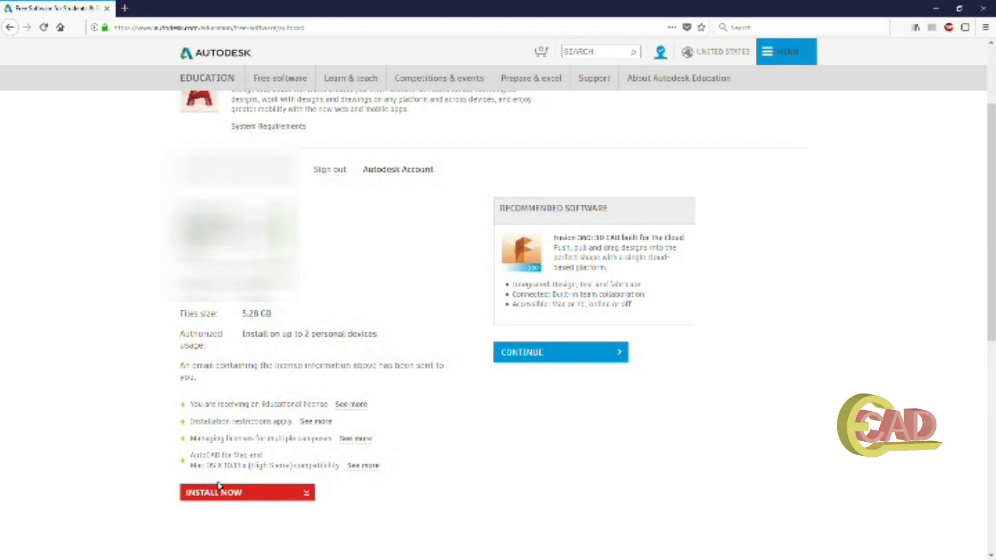
# Select INSTALL NOW, accept the License and Services Agreement and start the installer download.
pyautogui.click(247, 498)
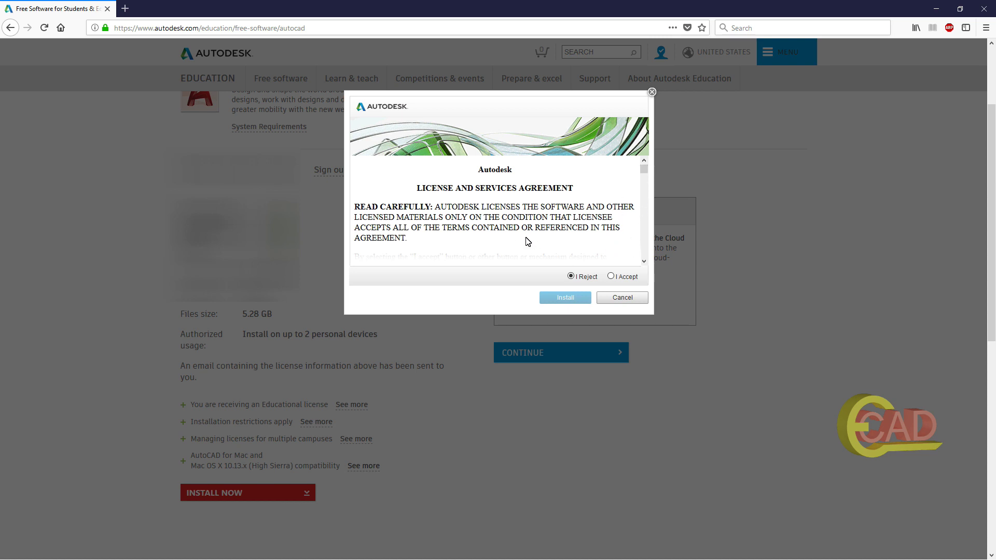
pyautogui.scroll(-3, 582, 223)
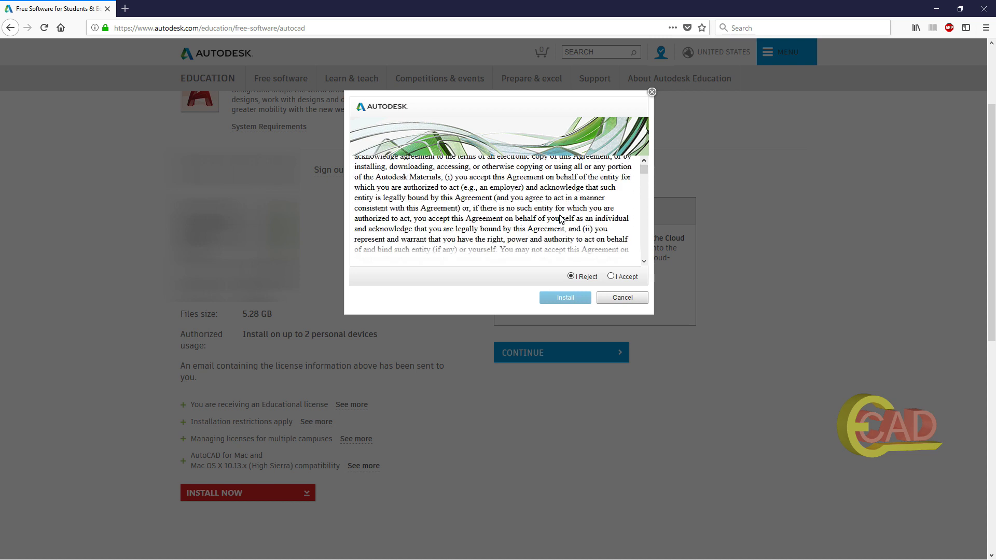
pyautogui.click(610, 276)
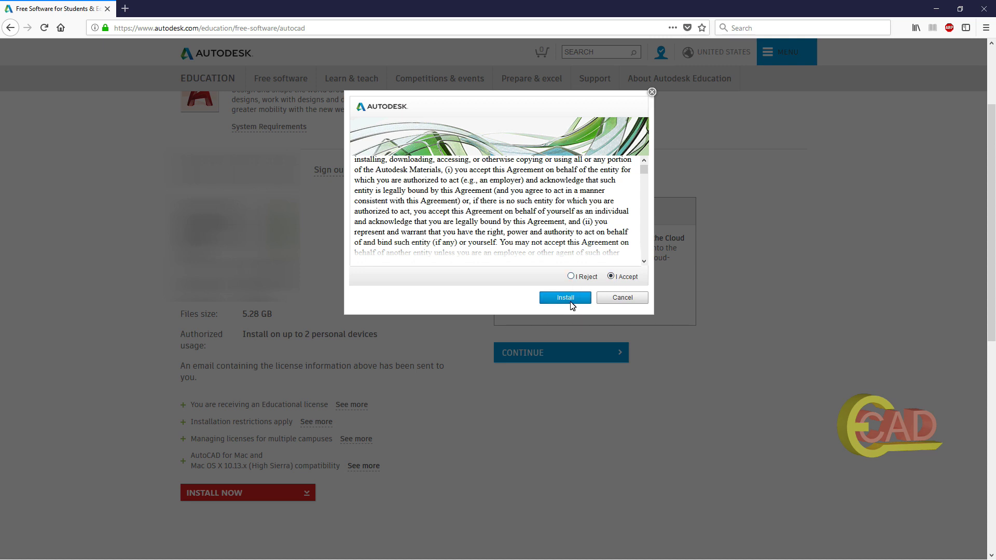
pyautogui.click(570, 298)
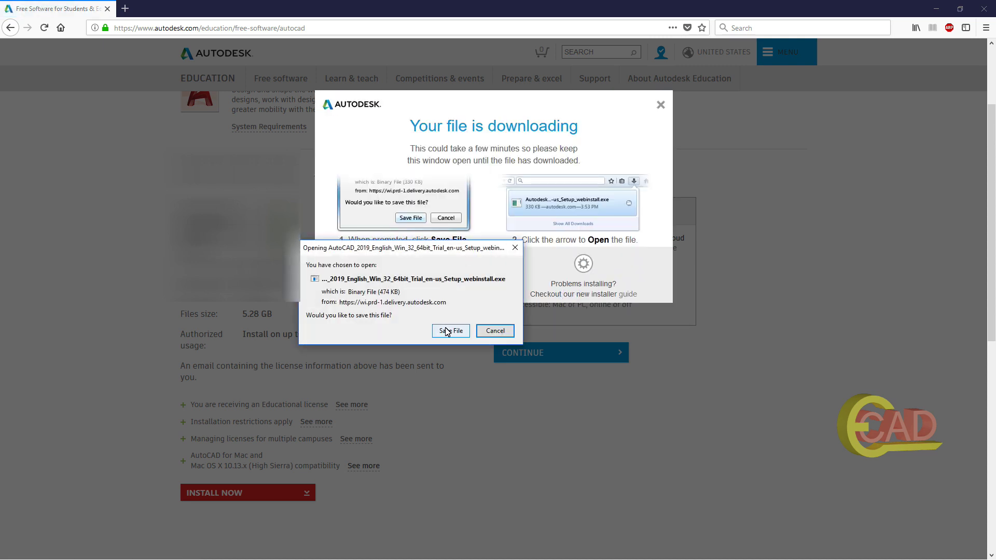
# Save the AutoCAD 2019 web installer and run it from Firefox's downloads list.
pyautogui.click(452, 334)
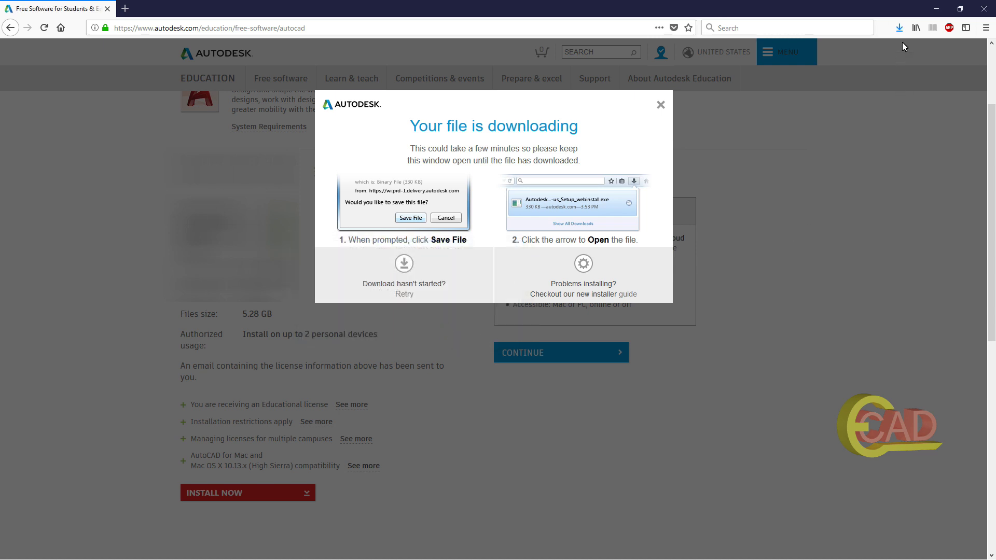
pyautogui.click(899, 28)
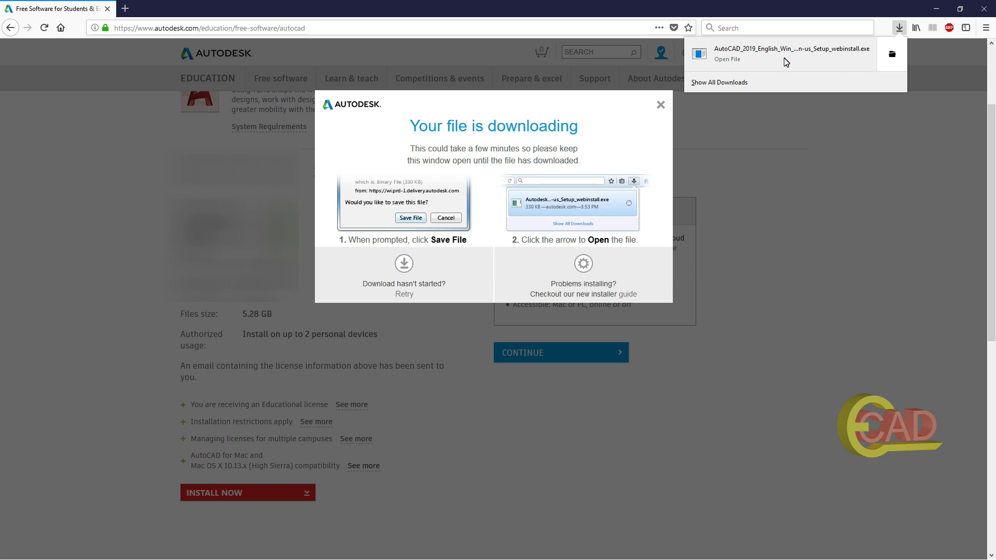
pyautogui.click(747, 58)
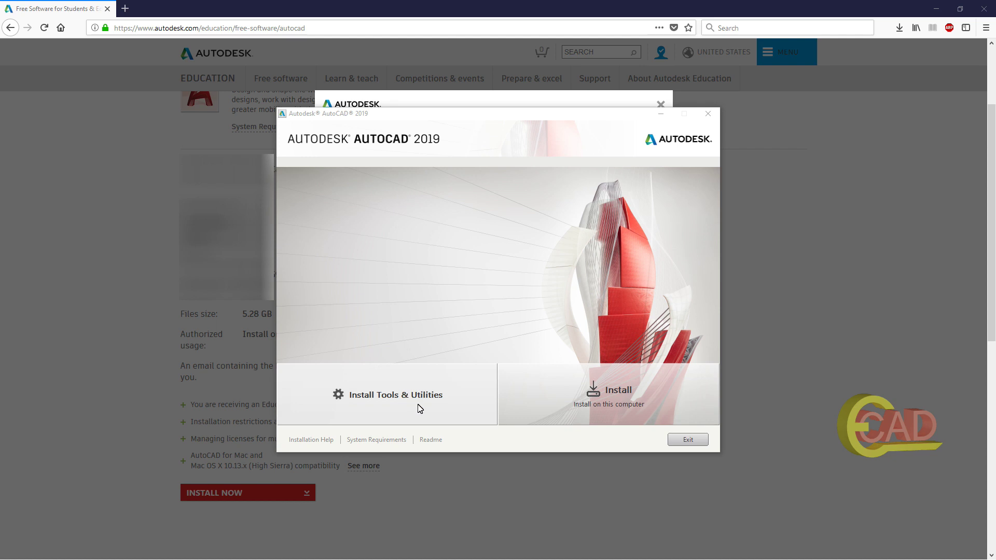
# Install AutoCAD 2019, ReCap and ReCap Photo into C:\Program Files\Autodesk\ with default components.
pyautogui.click(611, 398)
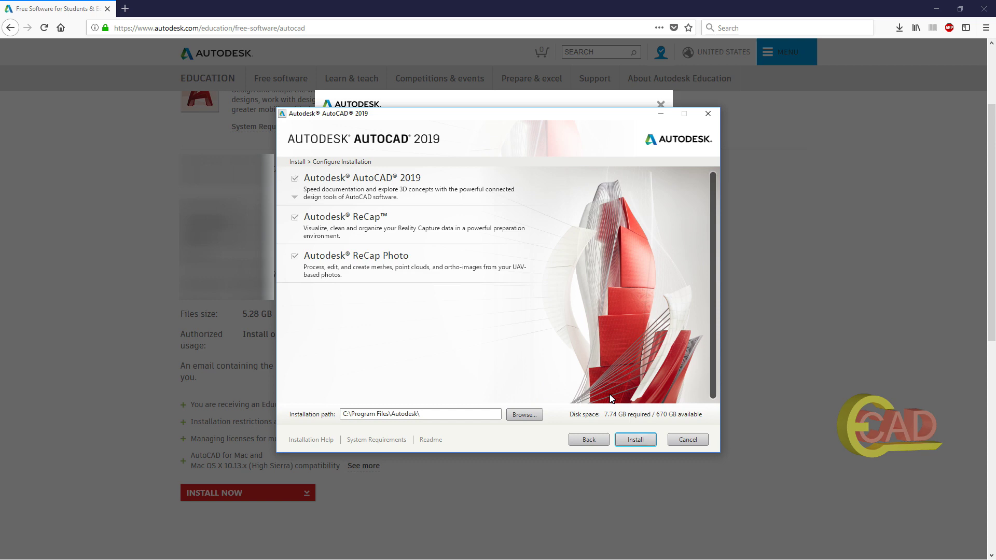
pyautogui.press('Return')
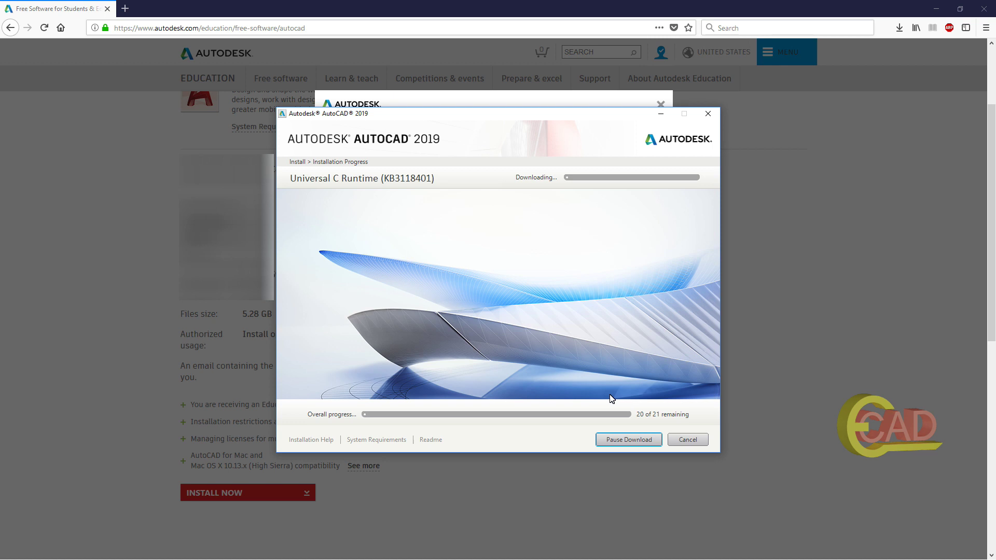
# Move the installer window aside and let the installation run until it completes.
pyautogui.moveTo(511, 117); pyautogui.dragTo(410, 131)
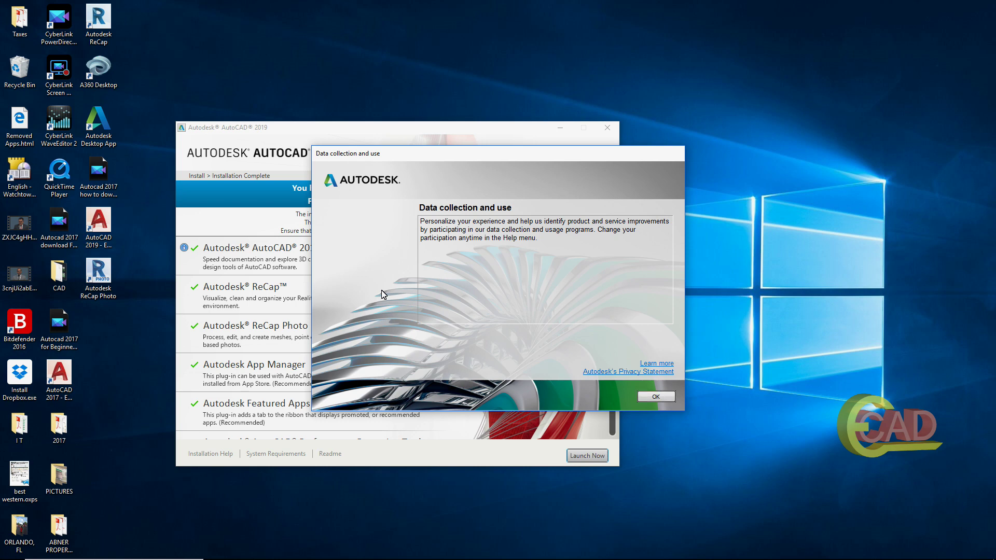
# Acknowledge the data collection notice and finish the installer with Launch Now.
pyautogui.press('Return')
pyautogui.scroll(-3, 382, 294)
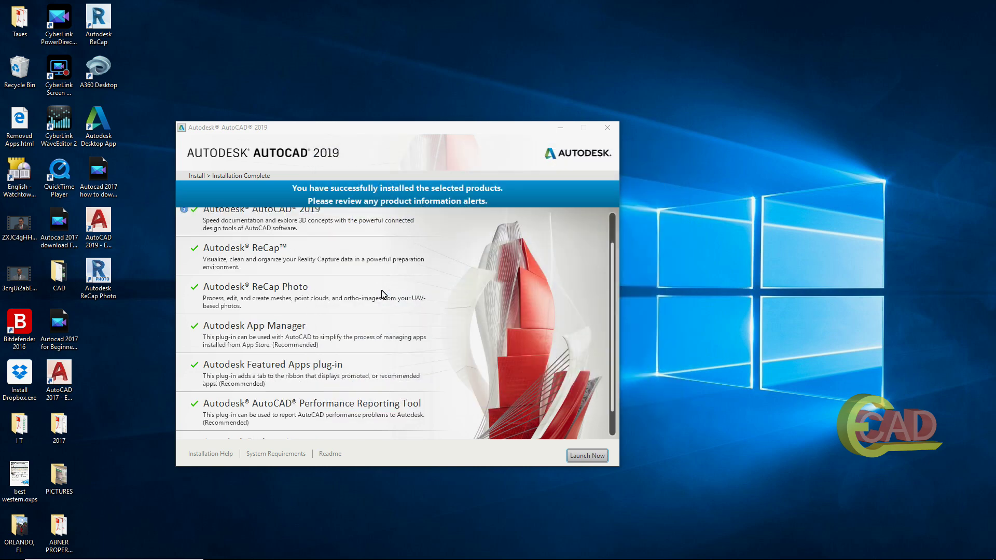
pyautogui.scroll(3, 382, 294)
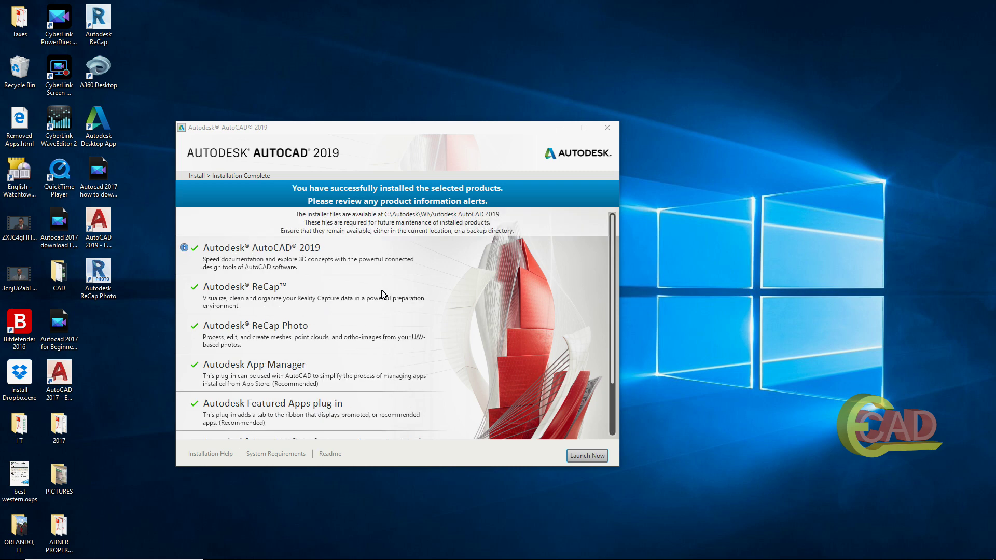
pyautogui.click(382, 294)
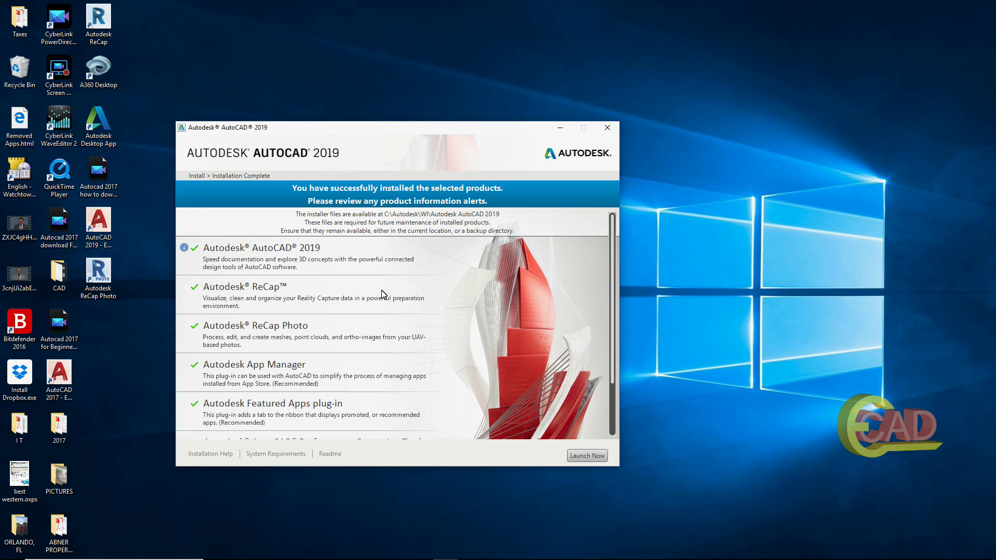
pyautogui.press('Return')
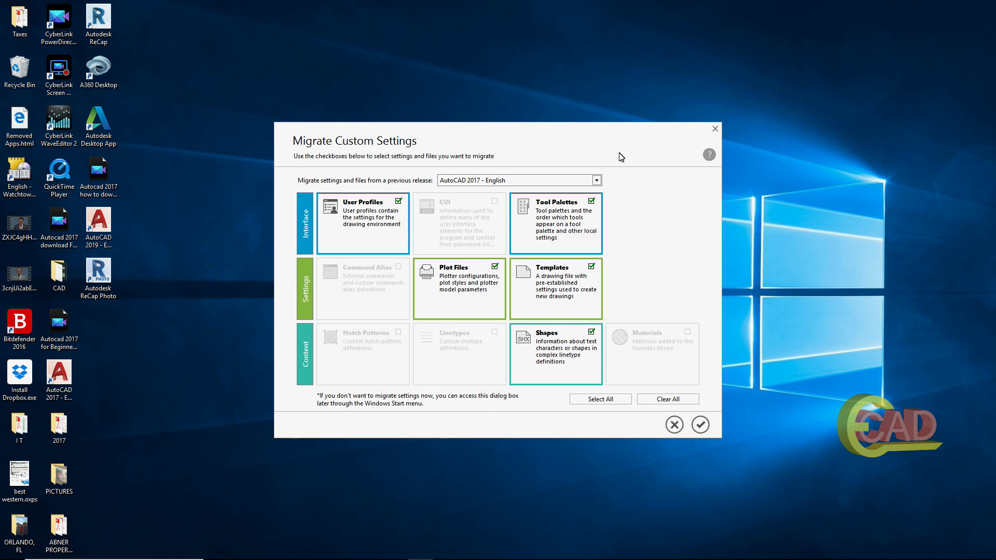
# Migrate all AutoCAD 2017 custom settings and decline viewing the migration log.
pyautogui.click(605, 403)
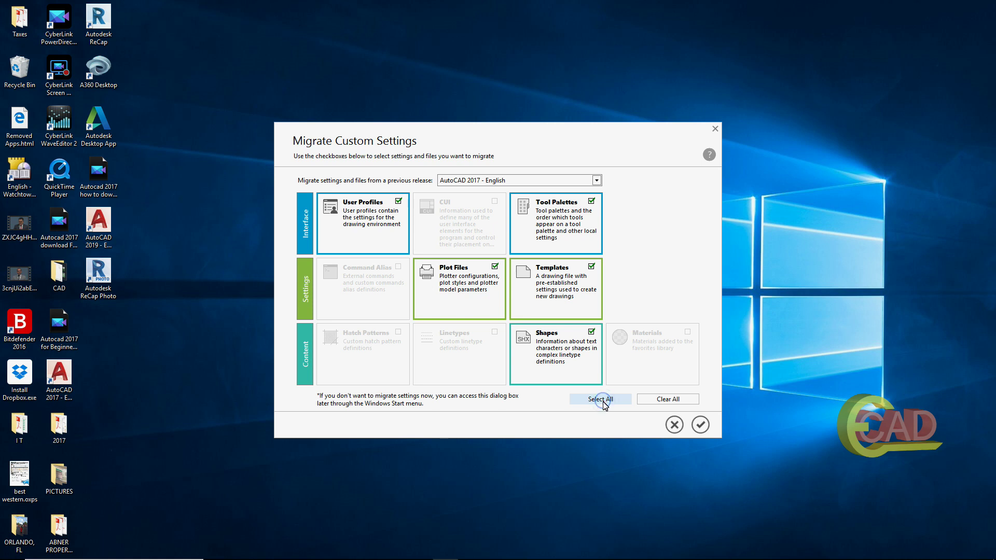
pyautogui.click(700, 425)
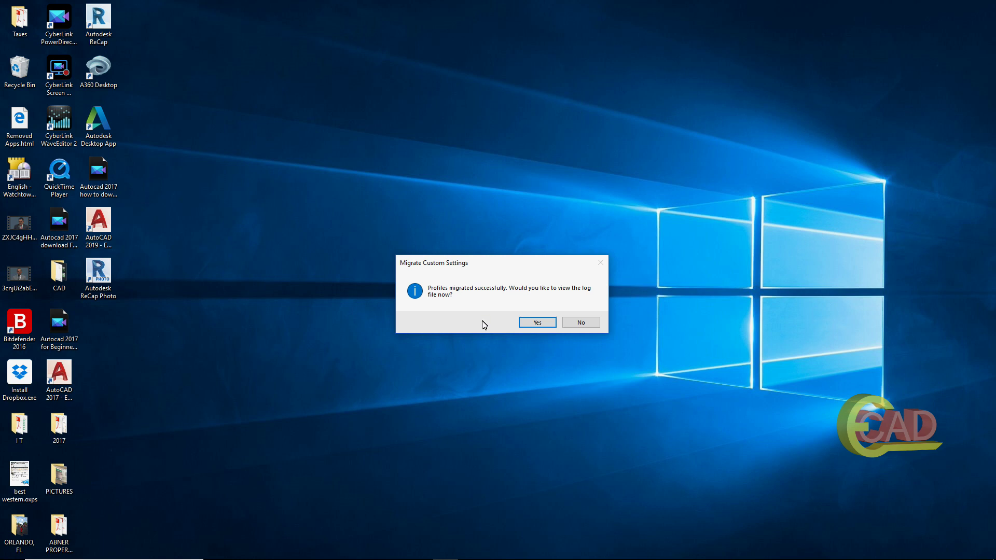
pyautogui.click(583, 324)
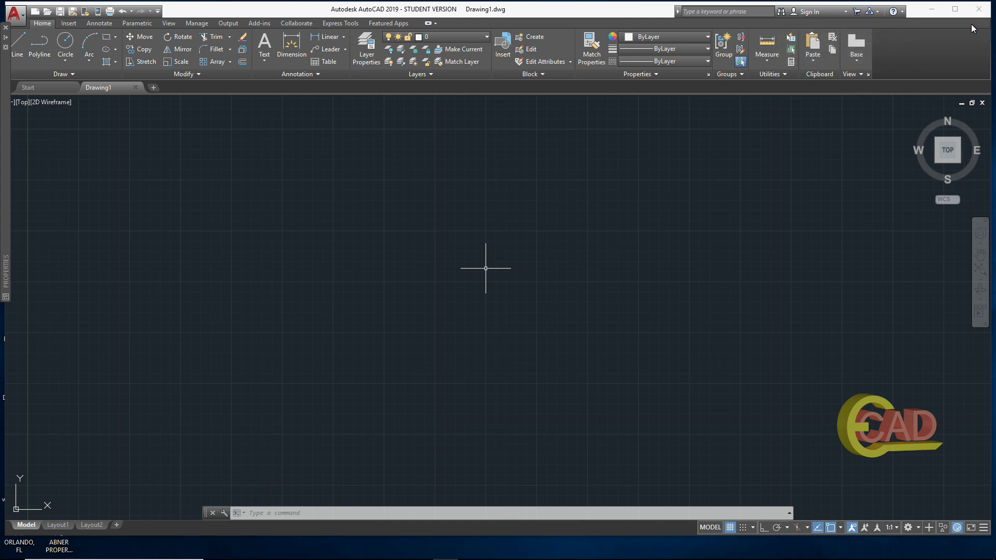
# Maximise the window and draw a six-corner outline with LINE, closing it with C.
pyautogui.click(954, 9)
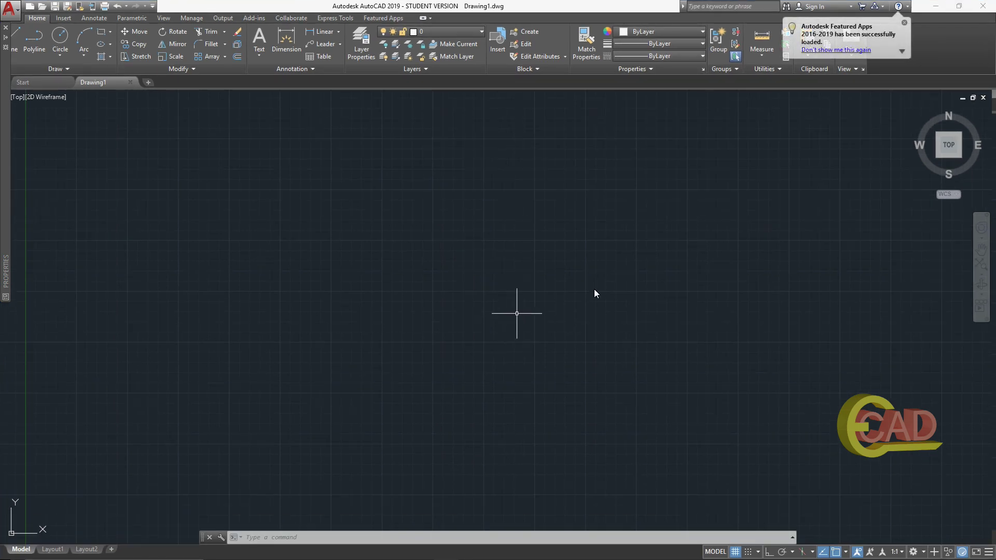
pyautogui.click(17, 44)
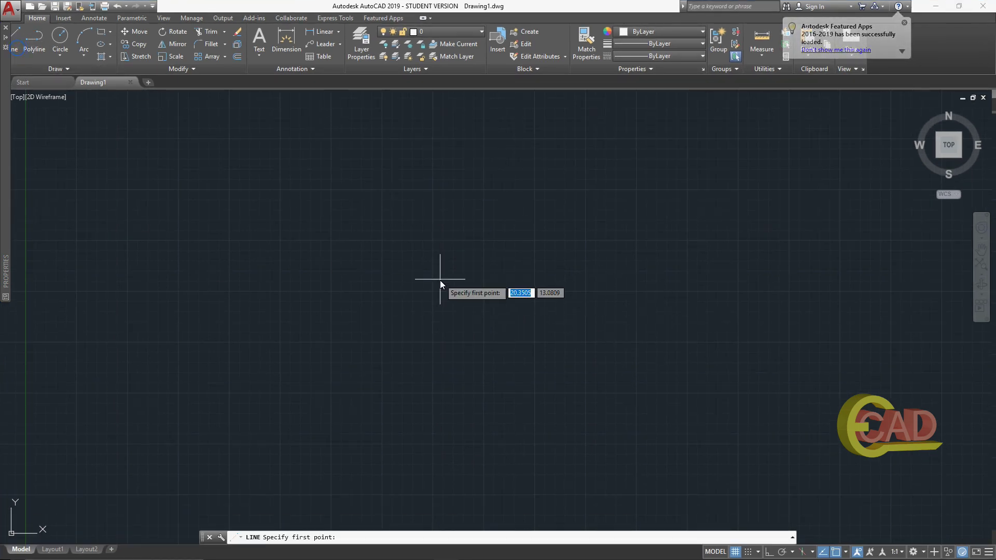
pyautogui.click(342, 185)
pyautogui.click(585, 247)
pyautogui.click(565, 414)
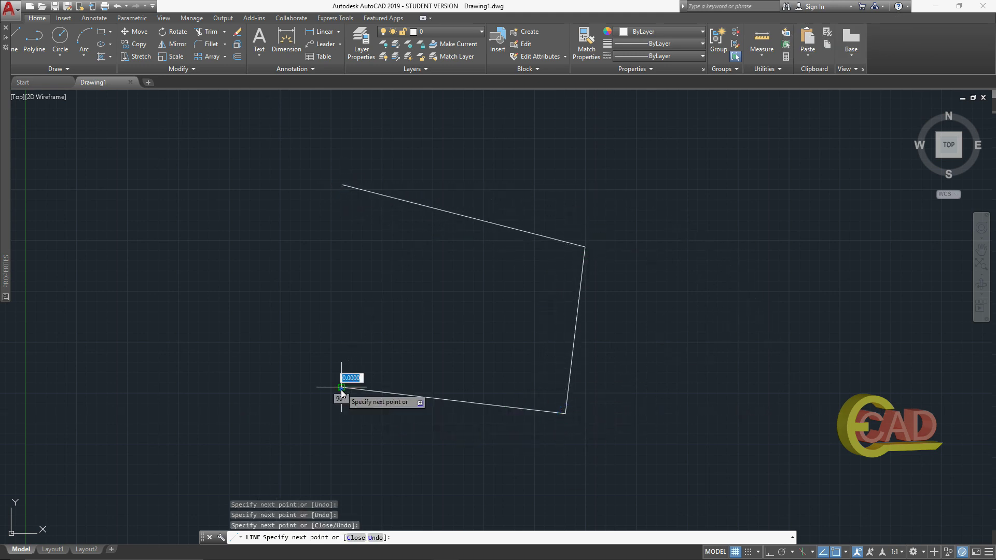
pyautogui.click(341, 388)
pyautogui.click(225, 304)
pyautogui.click(231, 222)
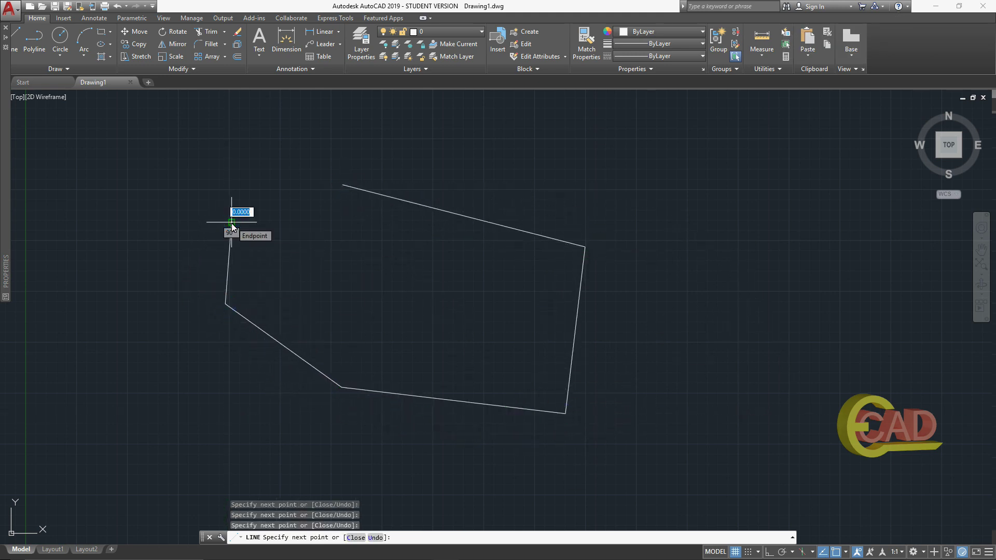
pyautogui.write('c')
pyautogui.press('Return')
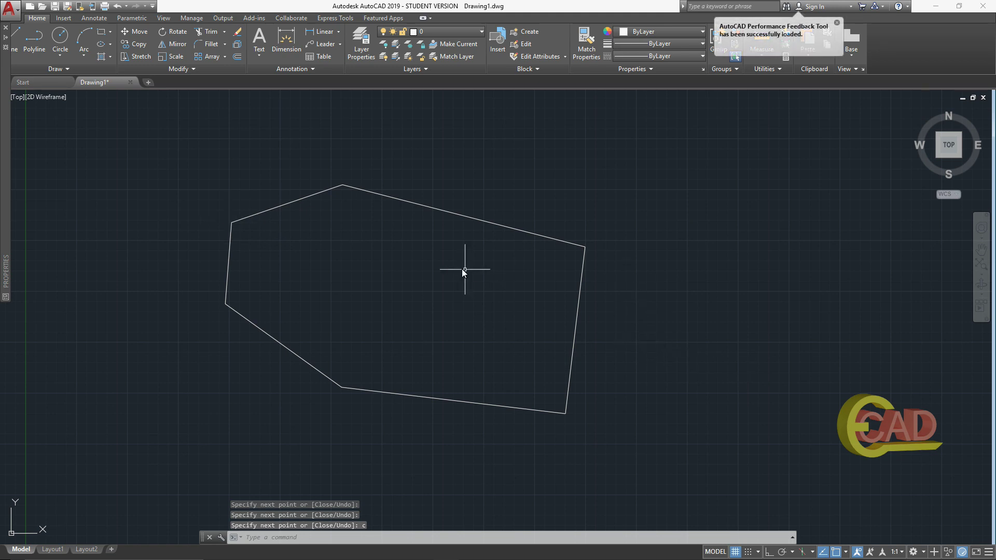
# Pan the polygon into position and dismiss the performance feedback notification.
pyautogui.scroll(-1, 441, 261)
pyautogui.scroll(2, 407, 256)
pyautogui.moveTo(418, 266); pyautogui.dragTo(525, 311)
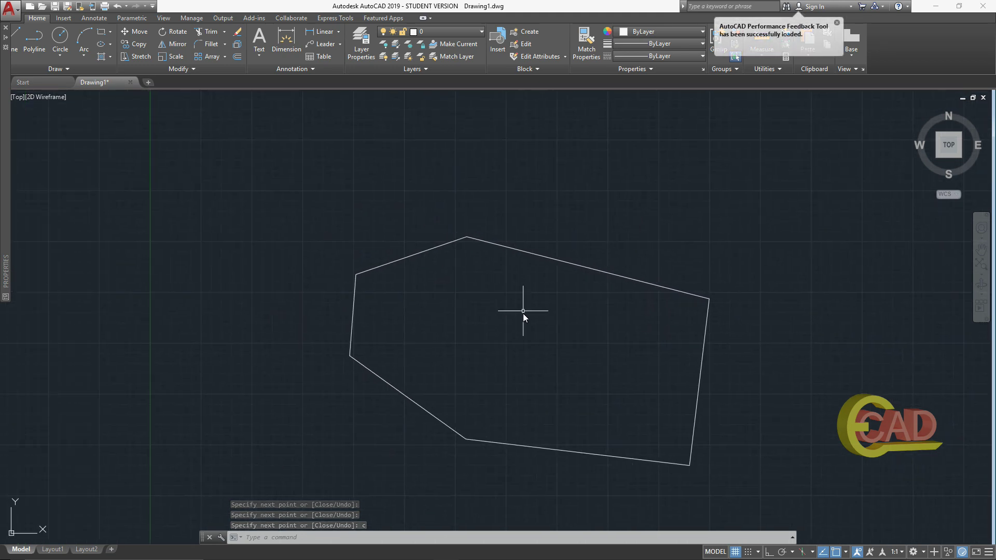
pyautogui.click(836, 24)
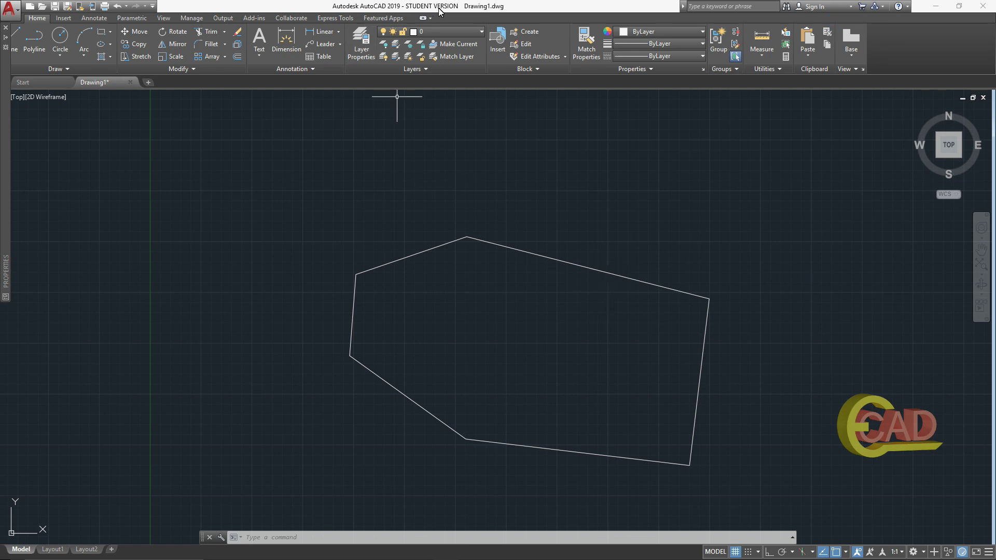
pyautogui.scroll(-2, 644, 378)
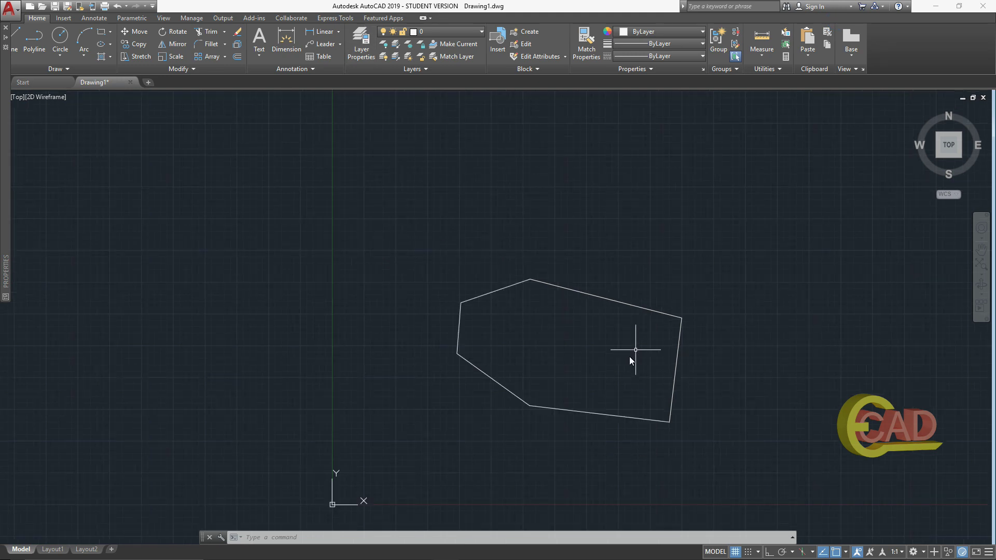
pyautogui.scroll(2, 634, 356)
pyautogui.moveTo(626, 392); pyautogui.dragTo(634, 417)
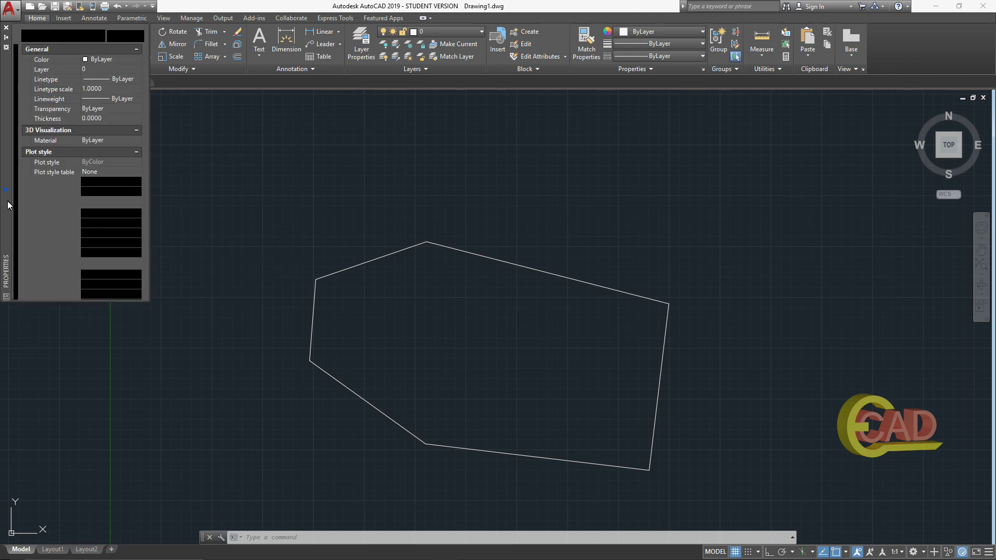
# Close the Properties palette and quit AutoCAD without saving the polygon drawing.
pyautogui.moveTo(7, 201)
pyautogui.mouseDown()
pyautogui.moveTo(19, 347)
pyautogui.moveTo(22, 315)
pyautogui.mouseUp()
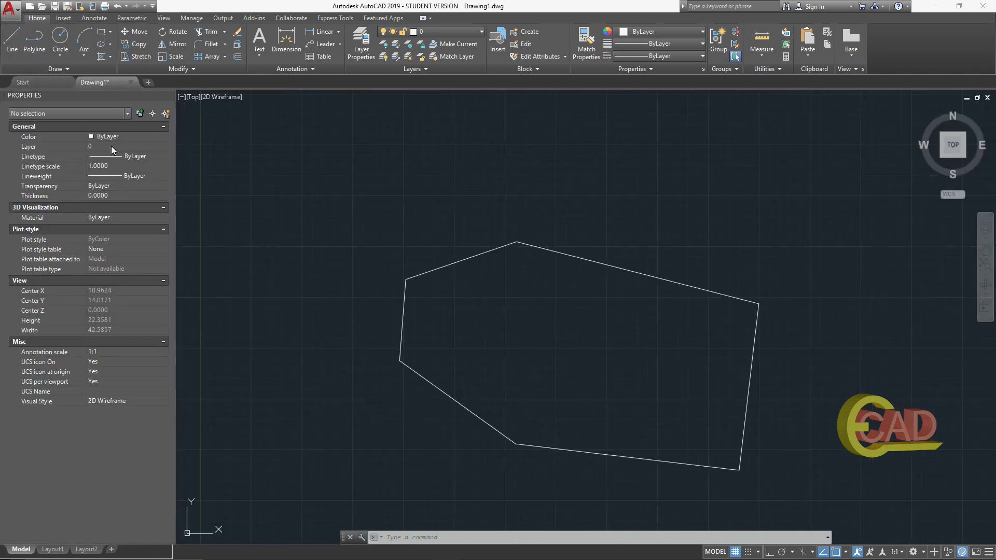
pyautogui.click(168, 96)
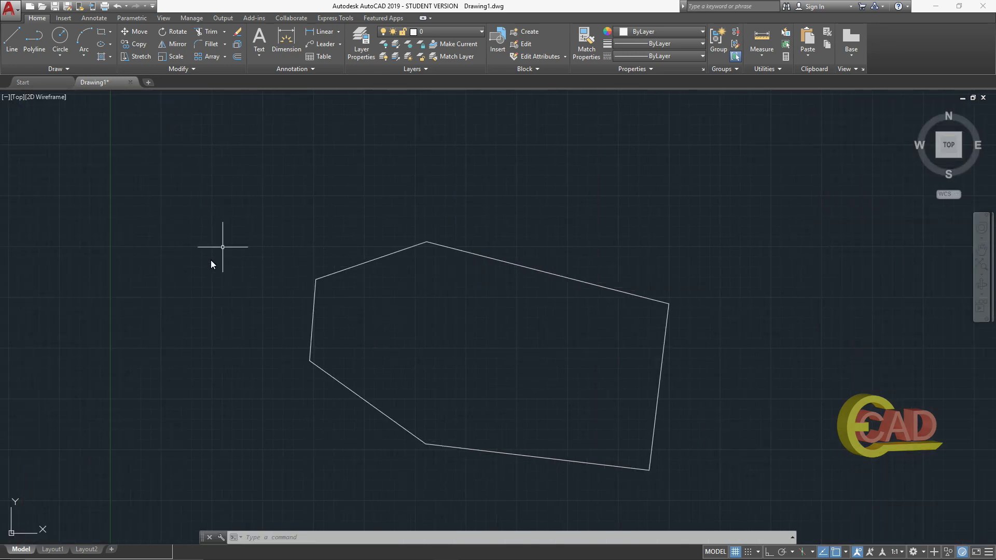
pyautogui.scroll(-1, 470, 380)
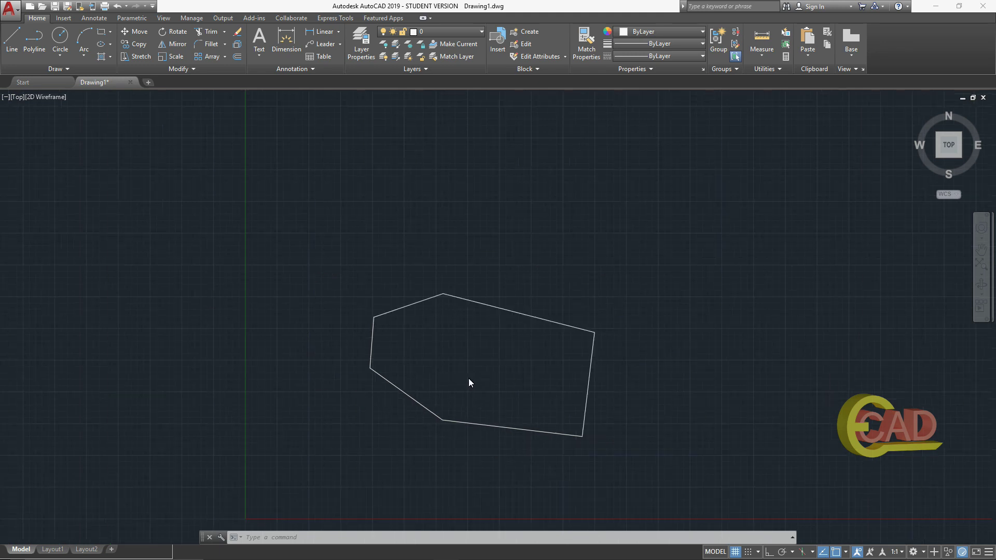
pyautogui.scroll(1, 469, 379)
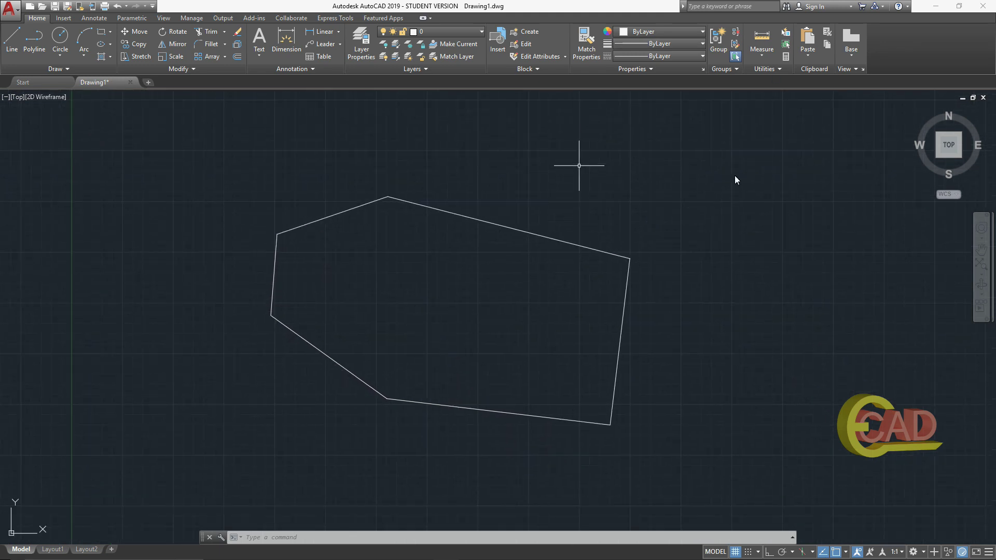
pyautogui.click(983, 7)
pyautogui.click(500, 311)
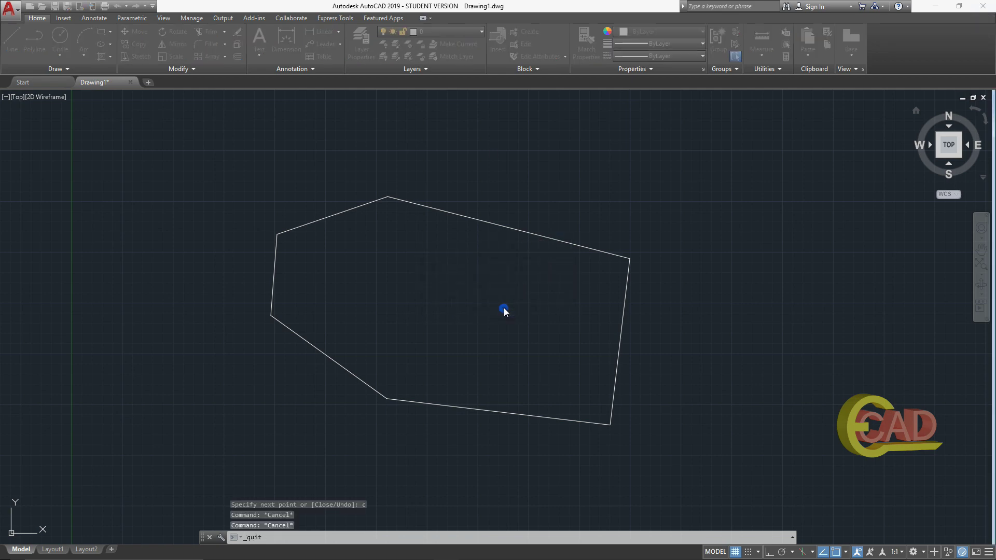